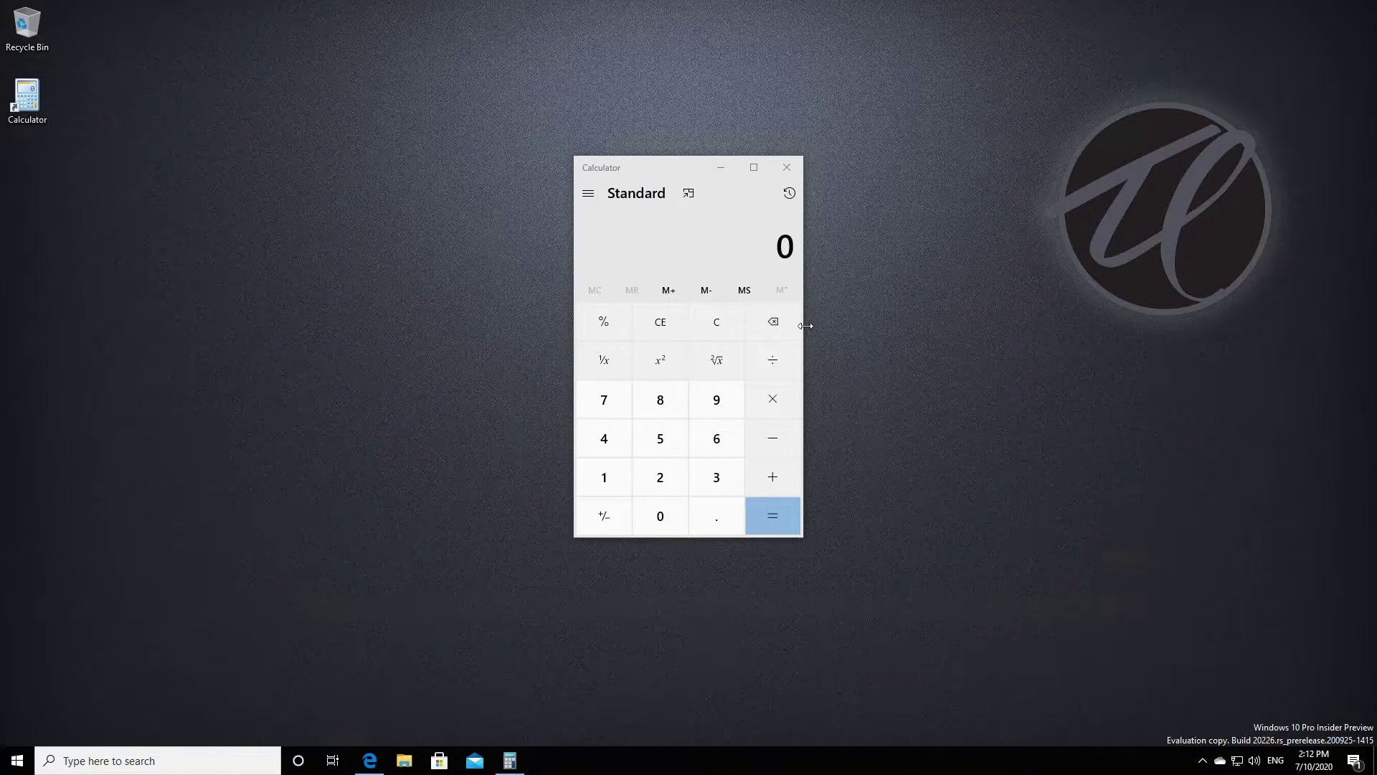
# Widen the calculator window until the history and memory pane appears, and shrink it back to its narrow width
pyautogui.moveTo(804, 325); pyautogui.dragTo(888, 322)
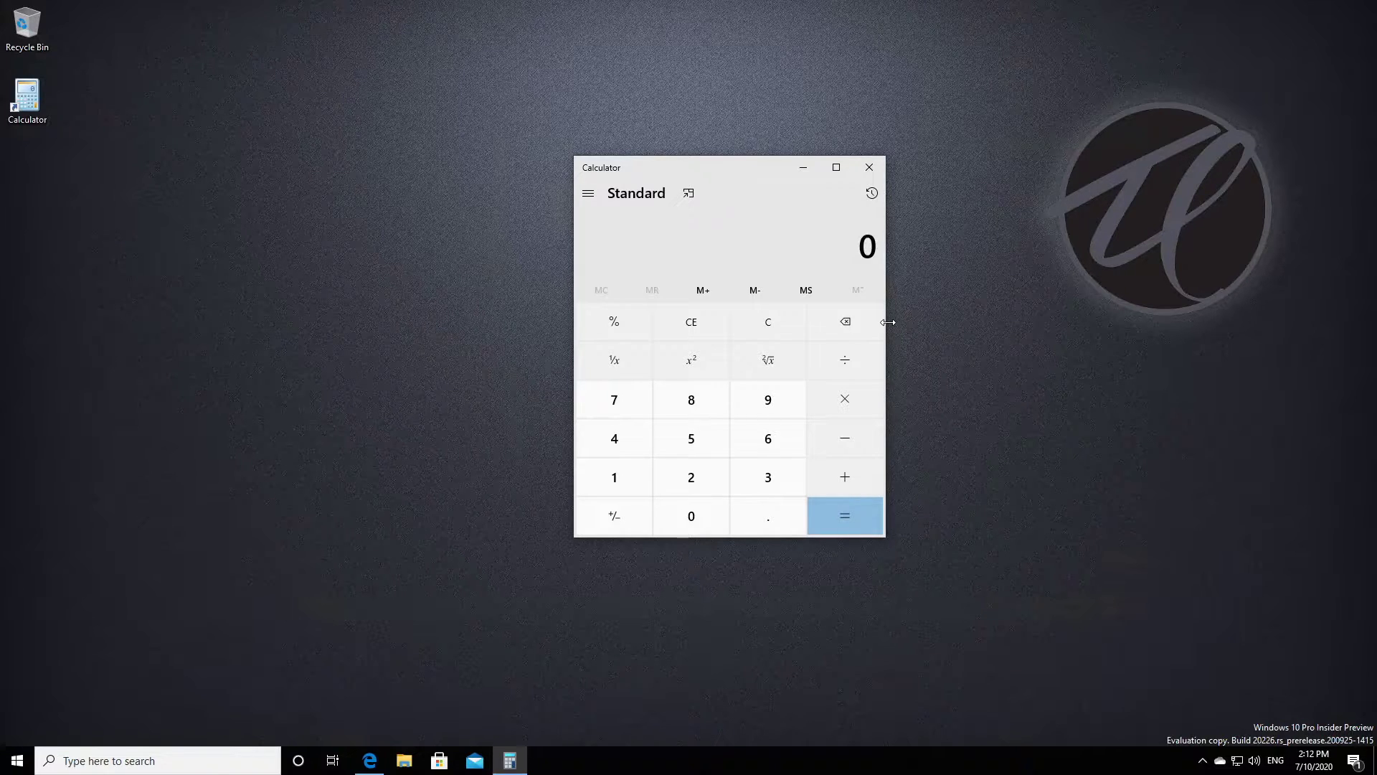
pyautogui.moveTo(888, 322); pyautogui.dragTo(1004, 325)
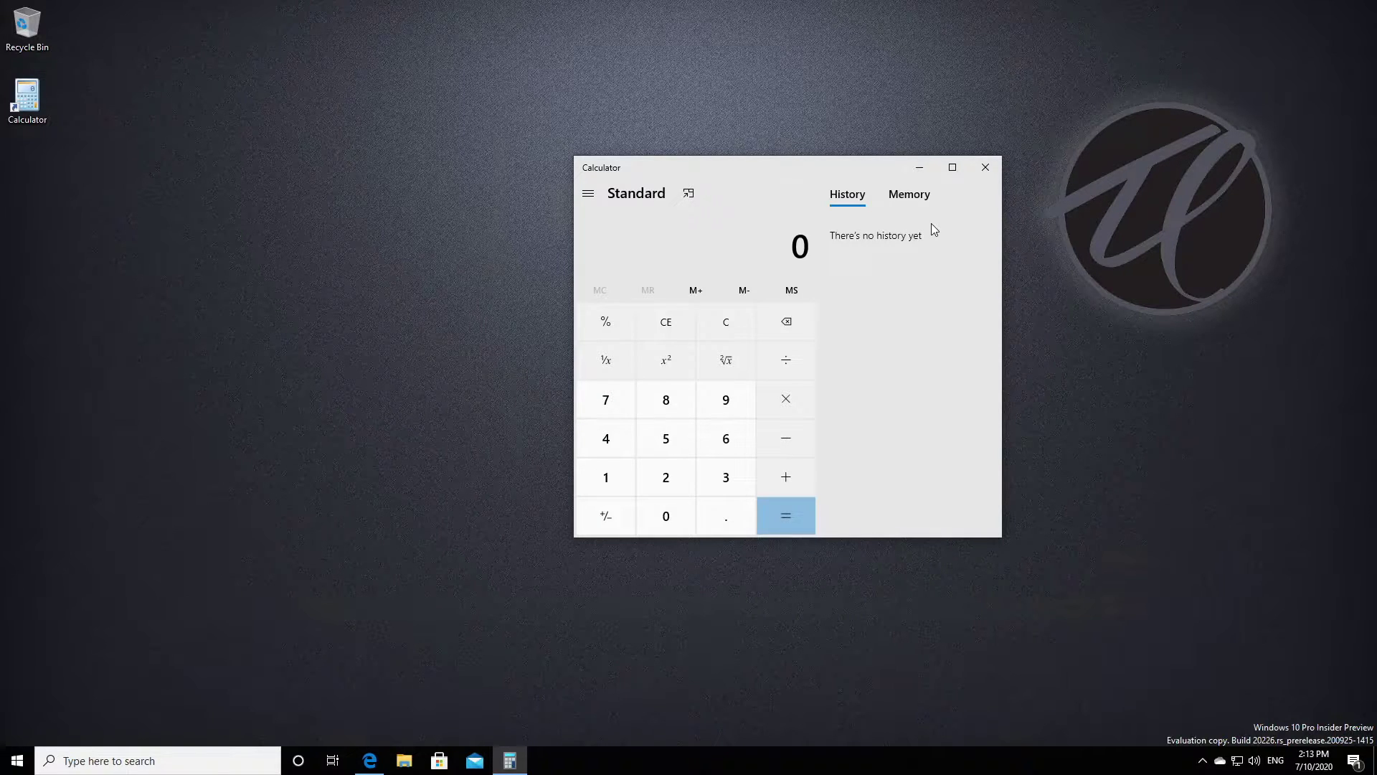
pyautogui.moveTo(1003, 345); pyautogui.dragTo(803, 337)
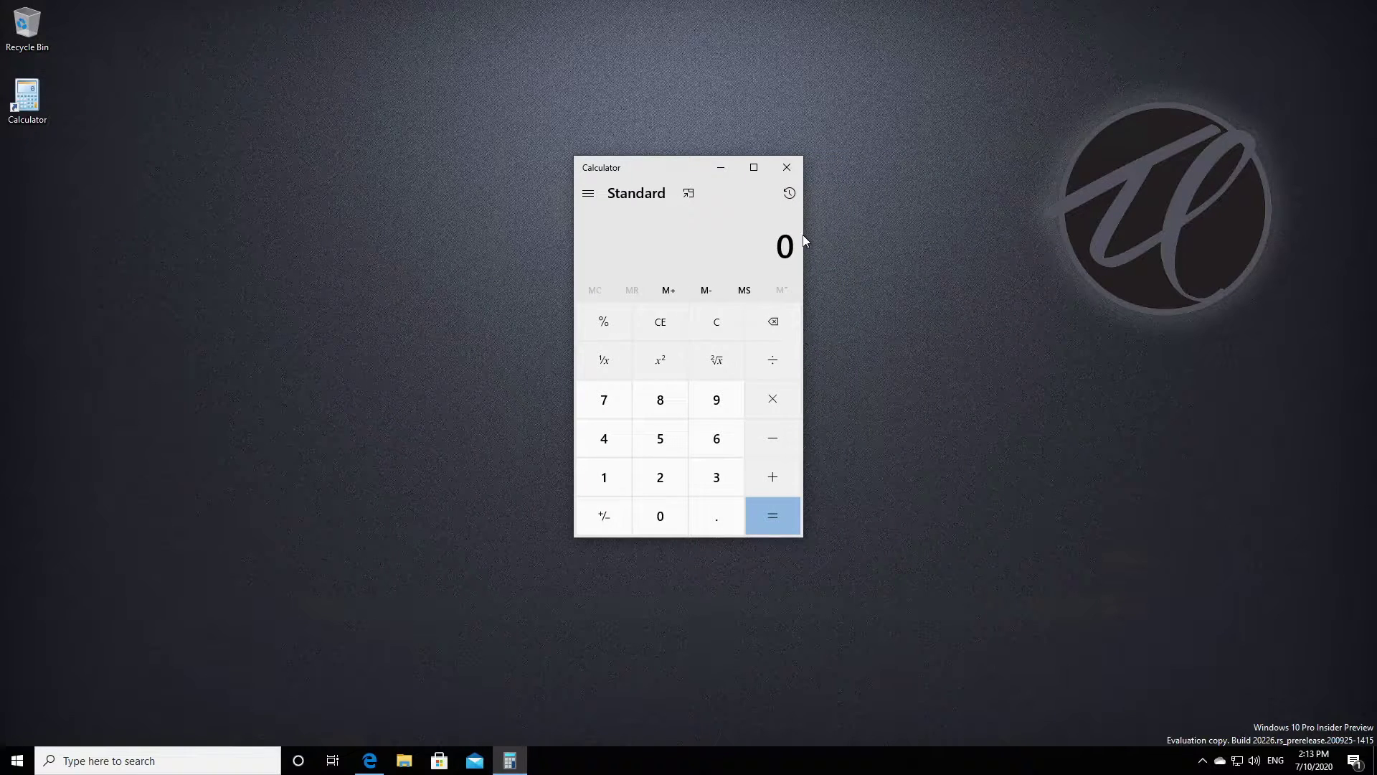
# Check the history in the narrow window, close it, and widen the window to show history beside the keypad
pyautogui.click(796, 196)
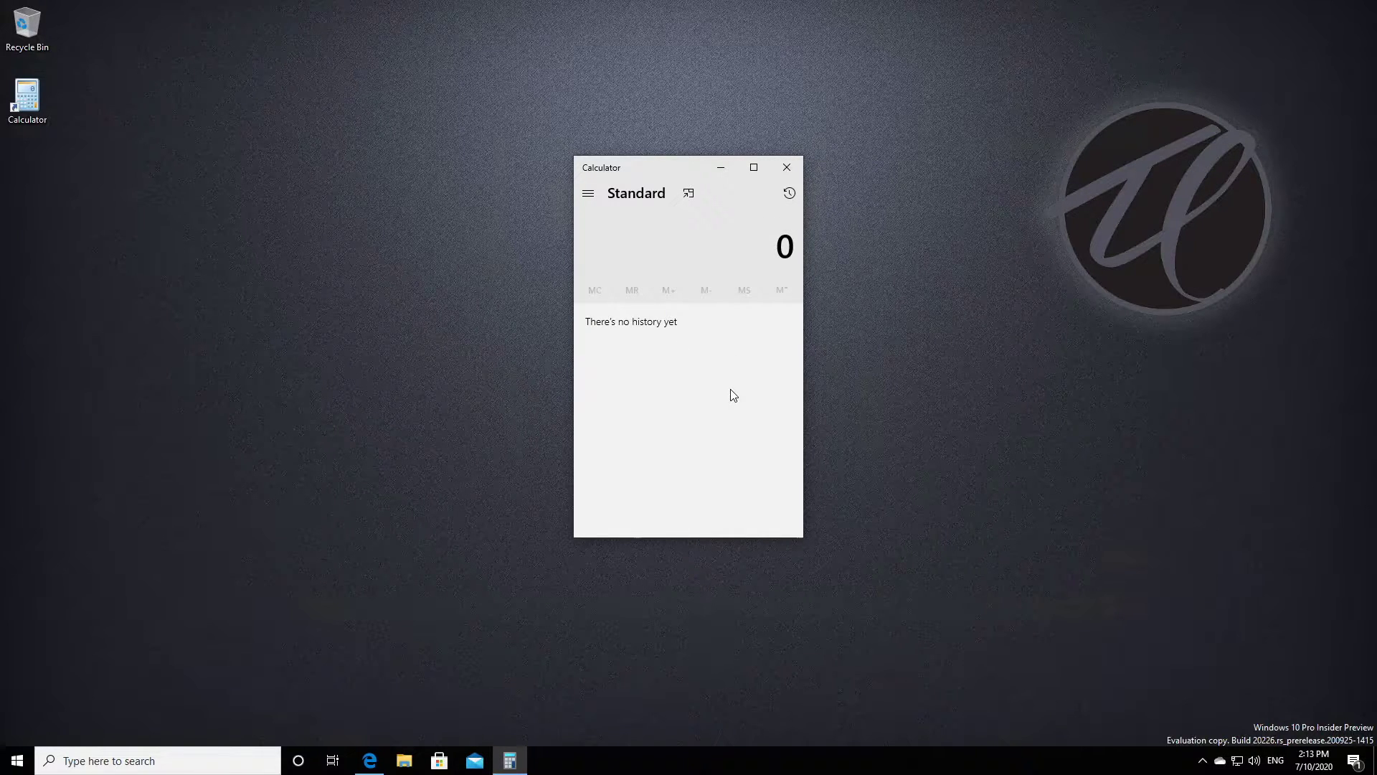
pyautogui.click(789, 193)
pyautogui.moveTo(803, 254); pyautogui.dragTo(1009, 269)
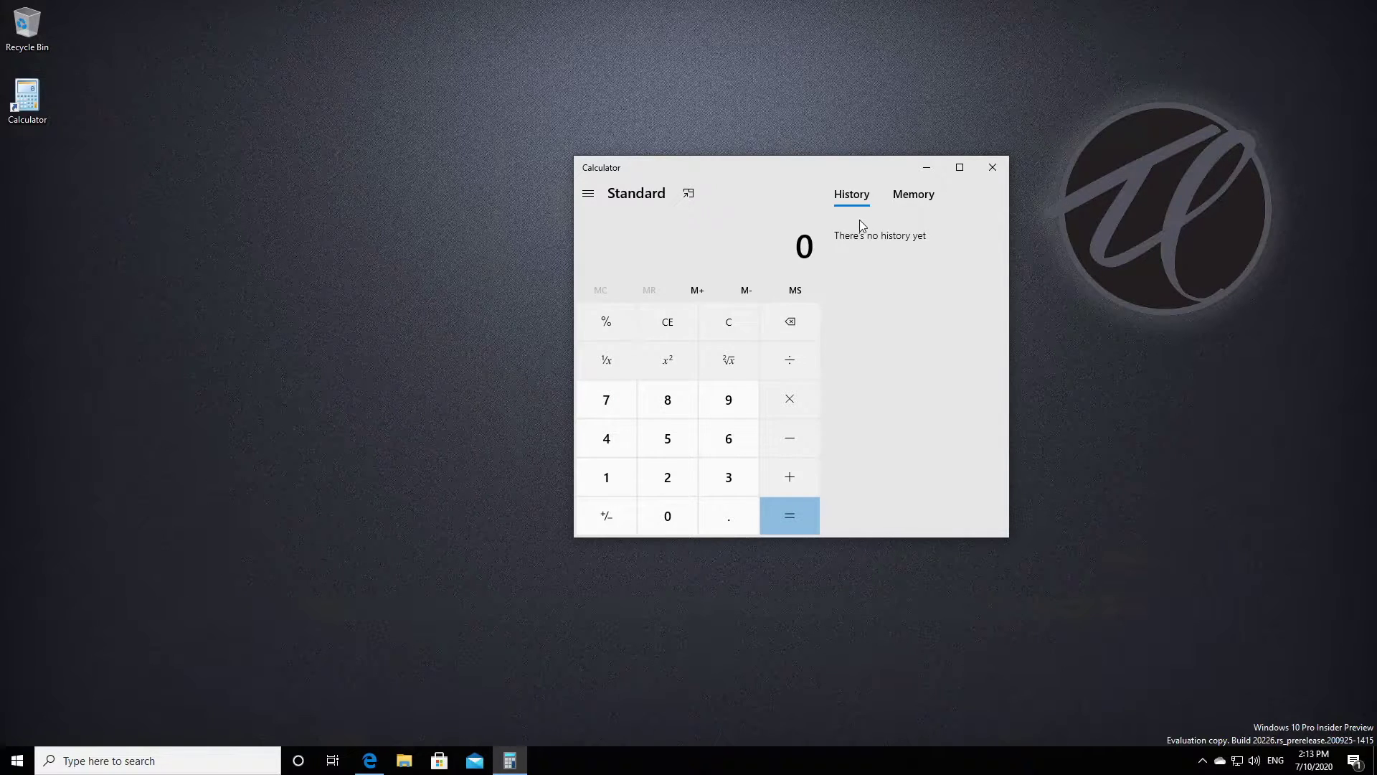
# Calculate 55 − 6 in the standard calculator
pyautogui.click(674, 434)
pyautogui.click(677, 432)
pyautogui.click(782, 439)
pyautogui.click(739, 441)
pyautogui.click(794, 515)
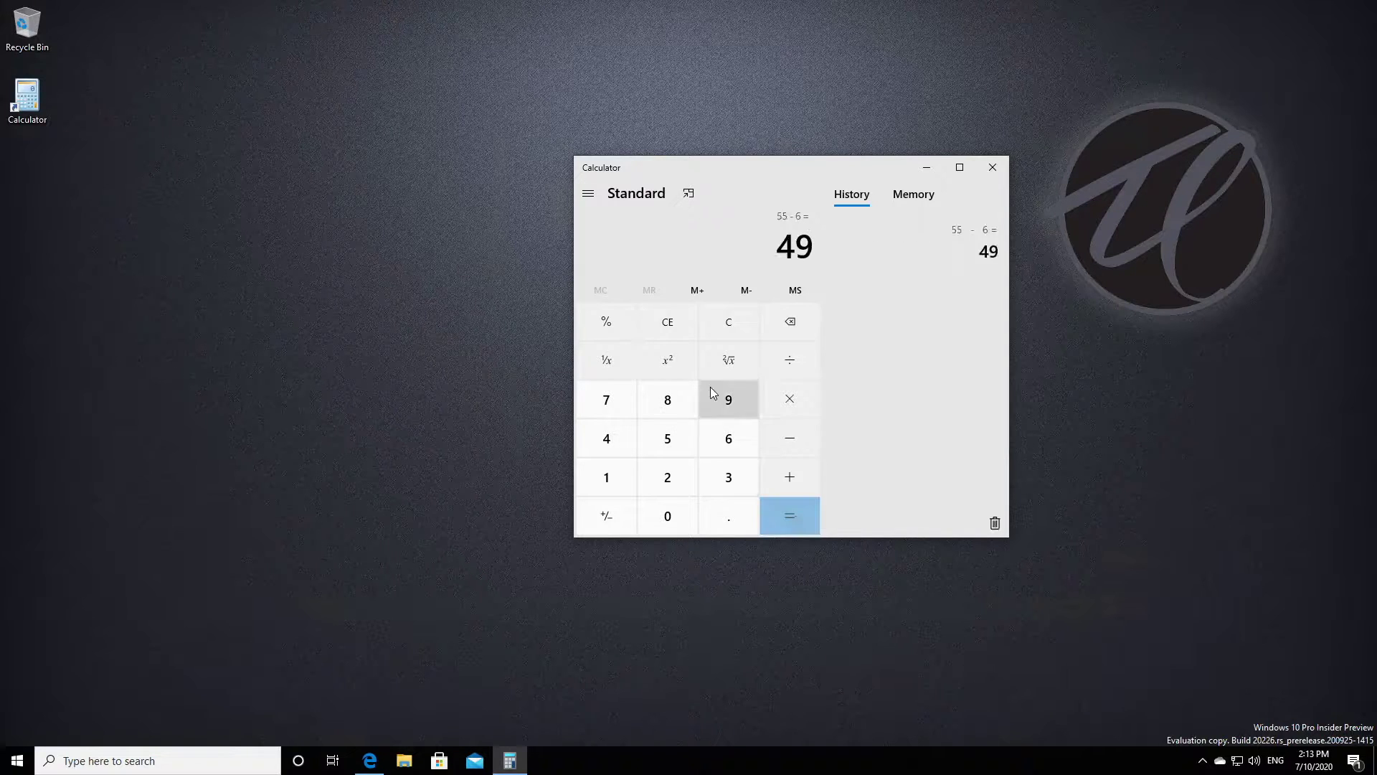
# Calculate 9 × 6 as a second history entry
pyautogui.click(721, 406)
pyautogui.click(790, 399)
pyautogui.click(703, 439)
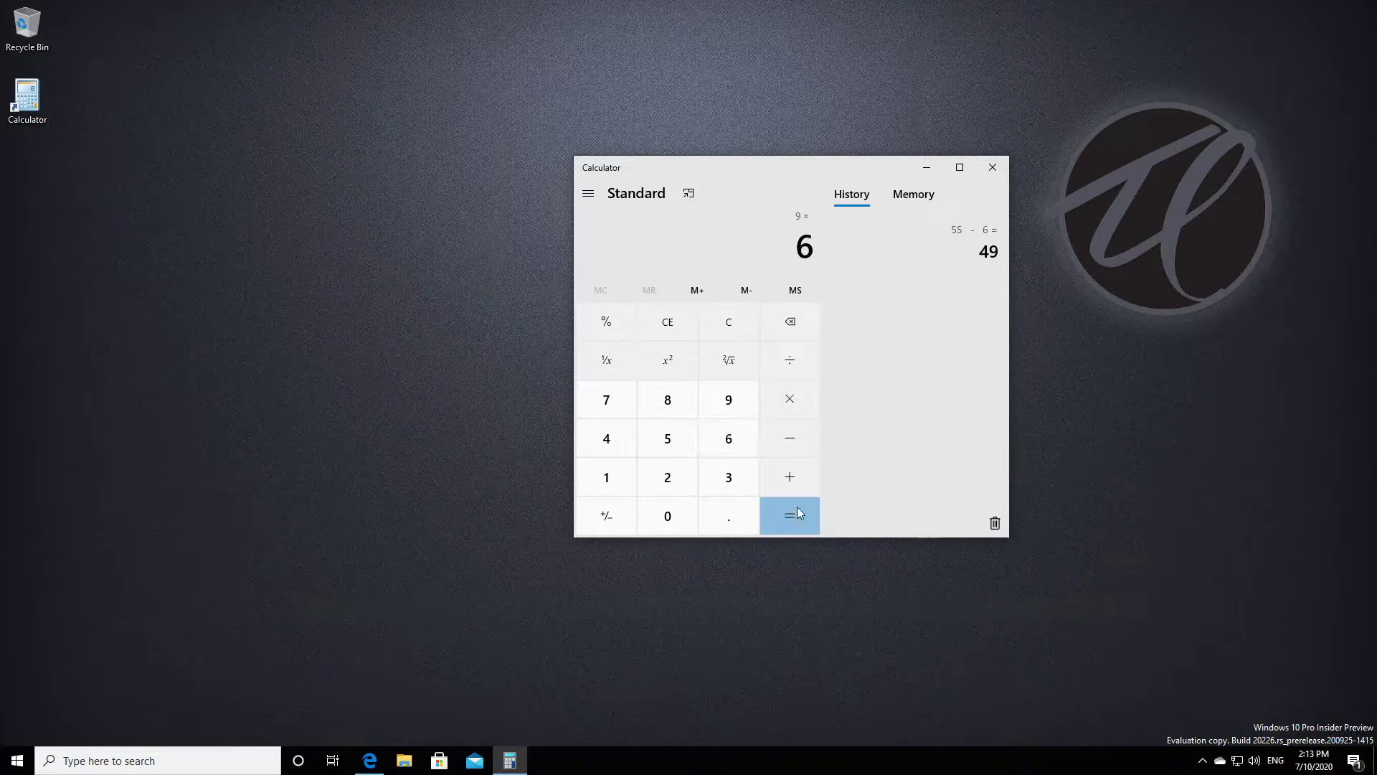
pyautogui.click(793, 512)
# Calculate 5 − 4 as a third history entry
pyautogui.click(667, 443)
pyautogui.click(789, 438)
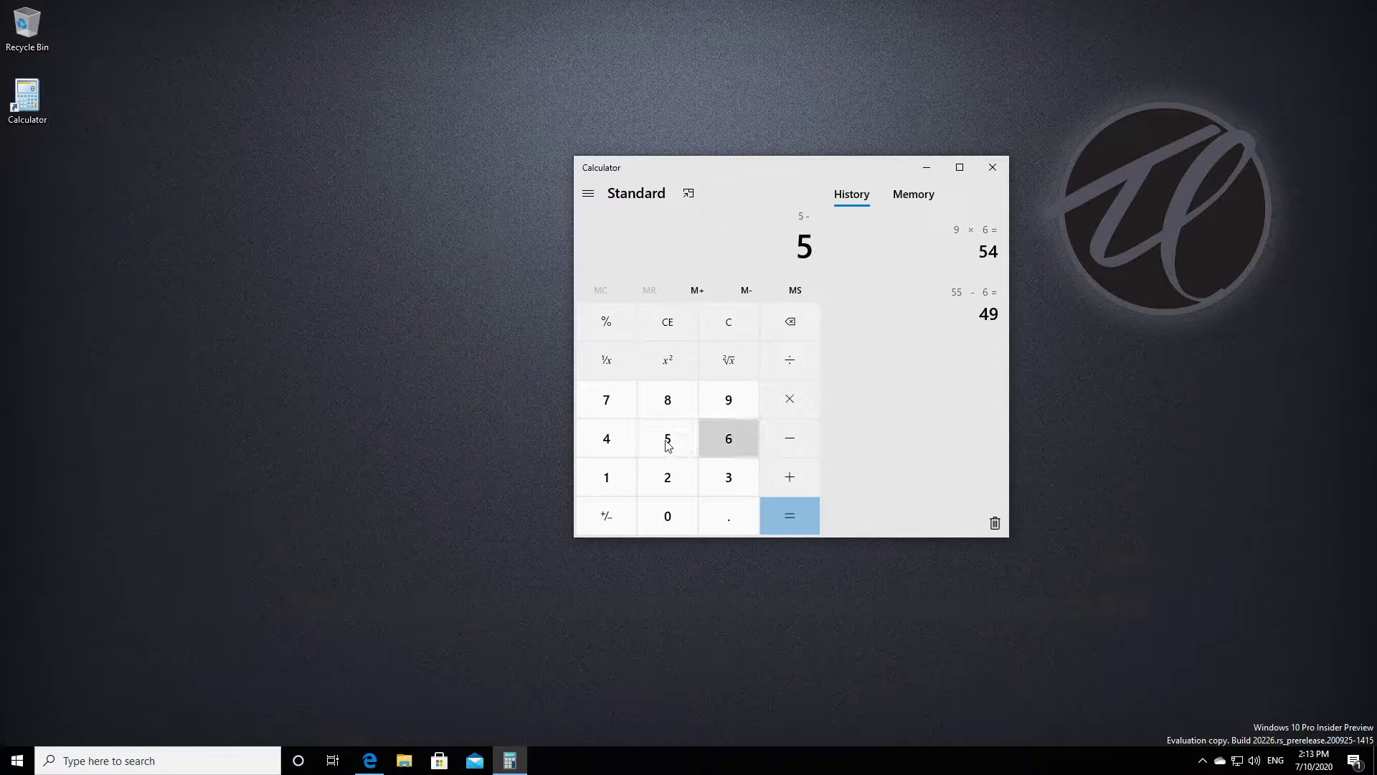
pyautogui.click(606, 438)
pyautogui.click(788, 515)
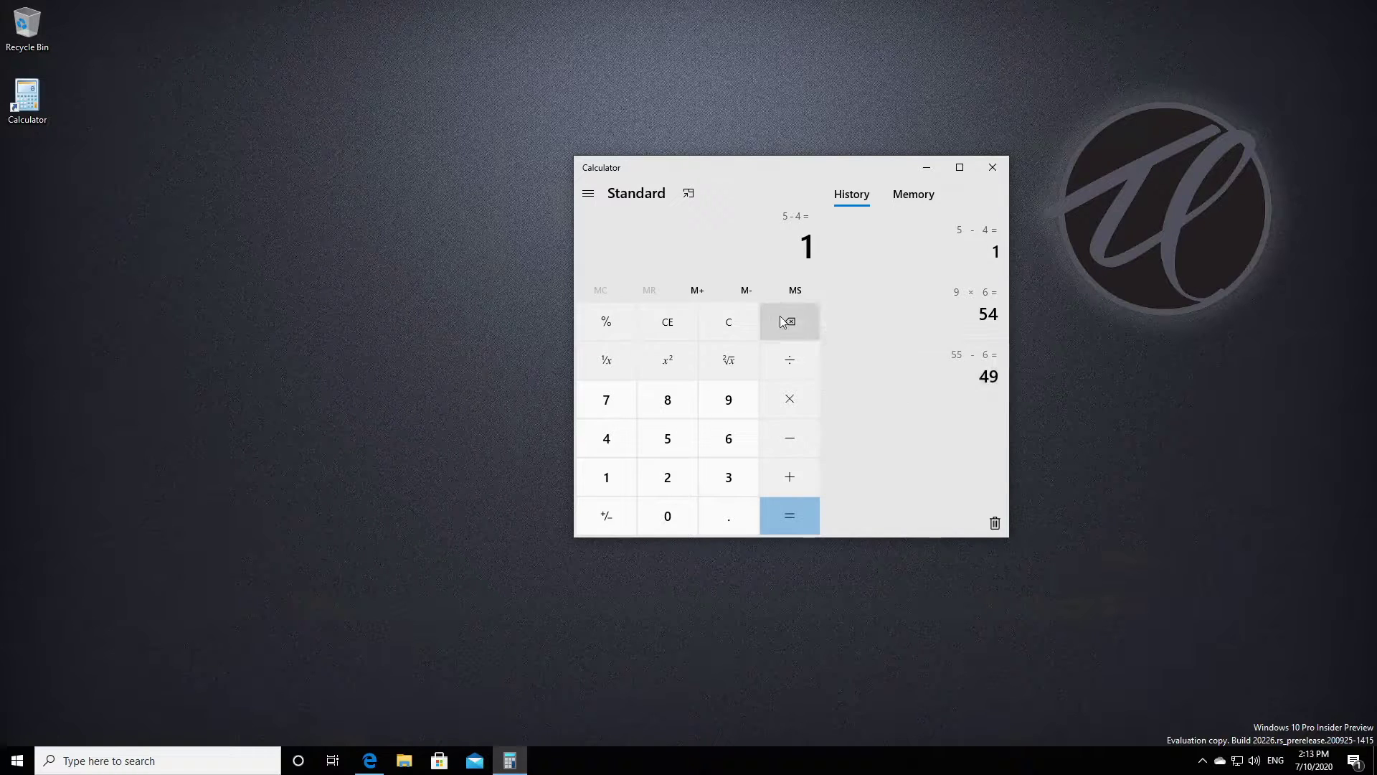
# Show the memory list and store the number 55 in it
pyautogui.click(925, 201)
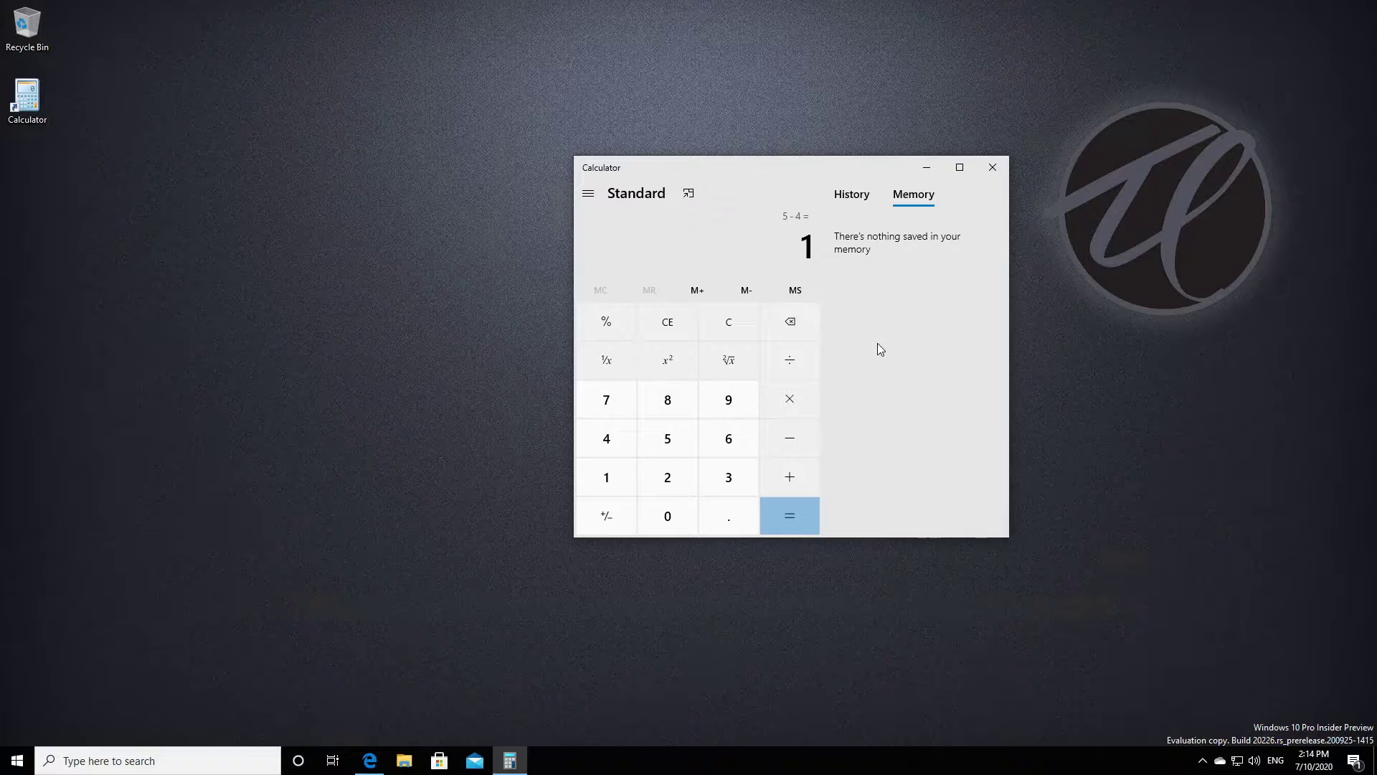
pyautogui.click(673, 441)
pyautogui.click(673, 441)
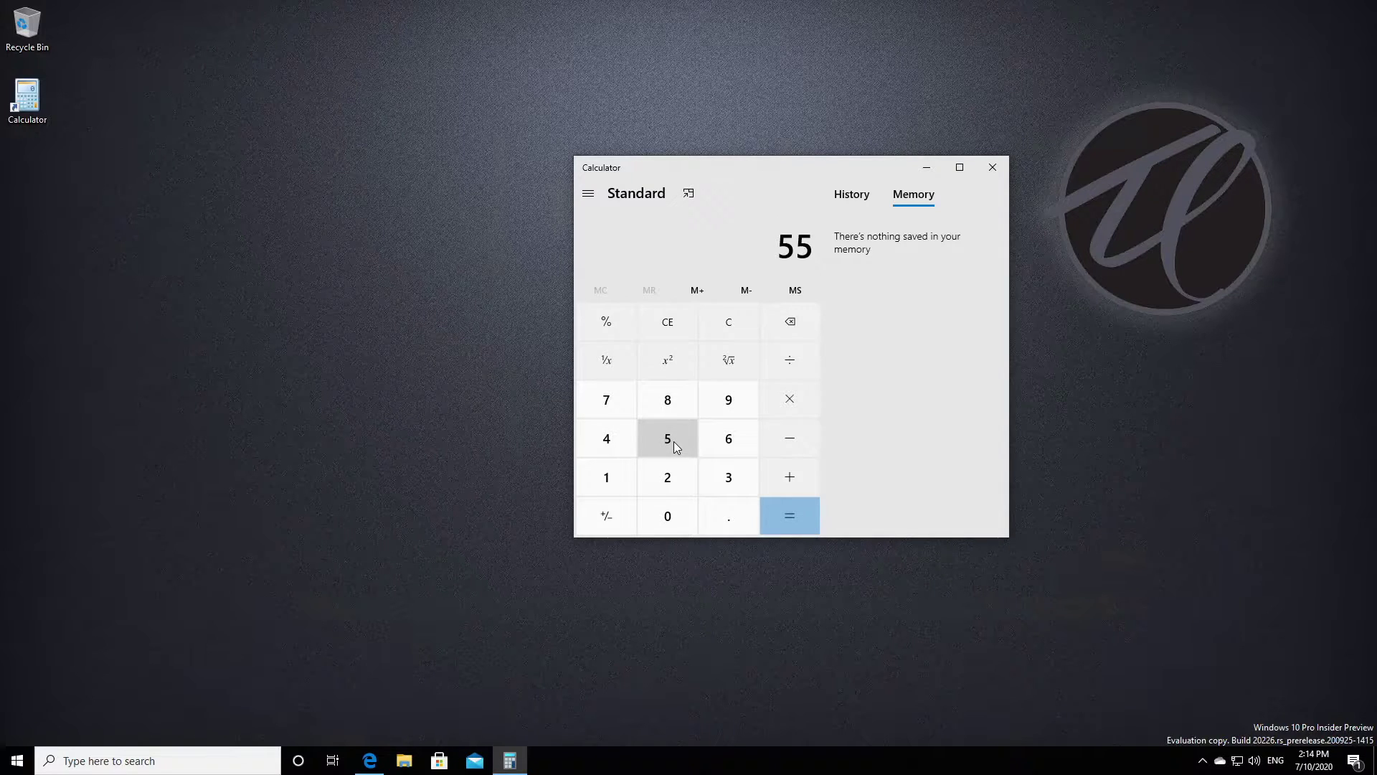
pyautogui.click(803, 290)
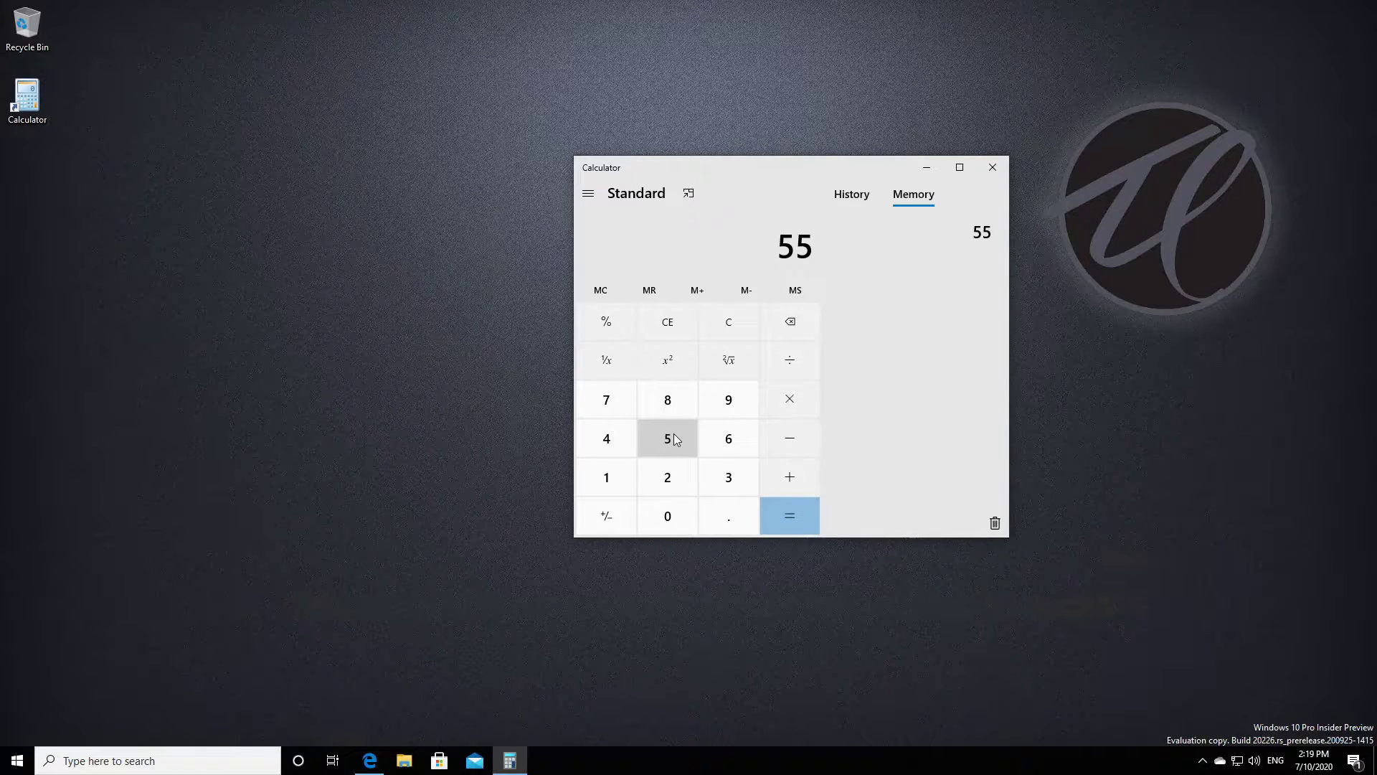
# Calculate 9 plus the number recalled from memory
pyautogui.click(729, 400)
pyautogui.click(788, 473)
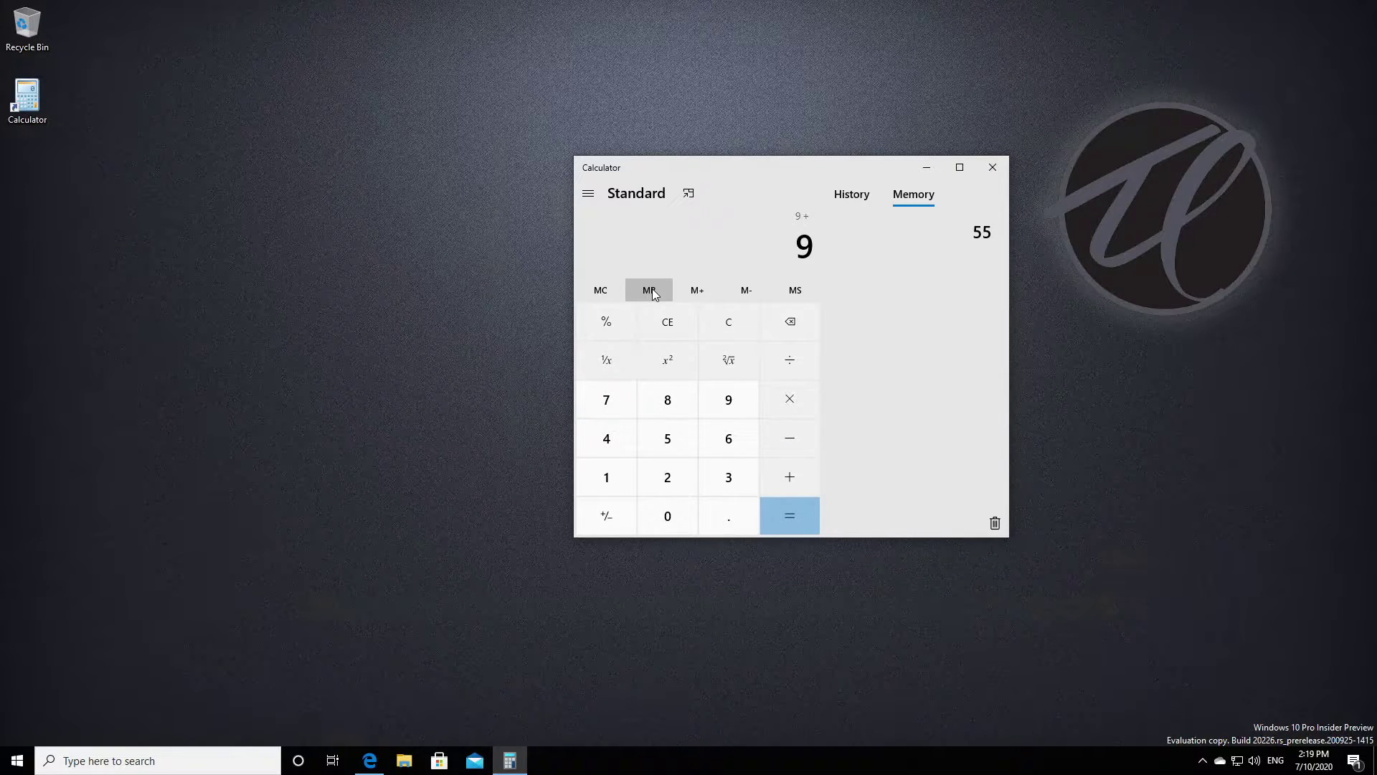
pyautogui.click(650, 290)
pyautogui.click(800, 518)
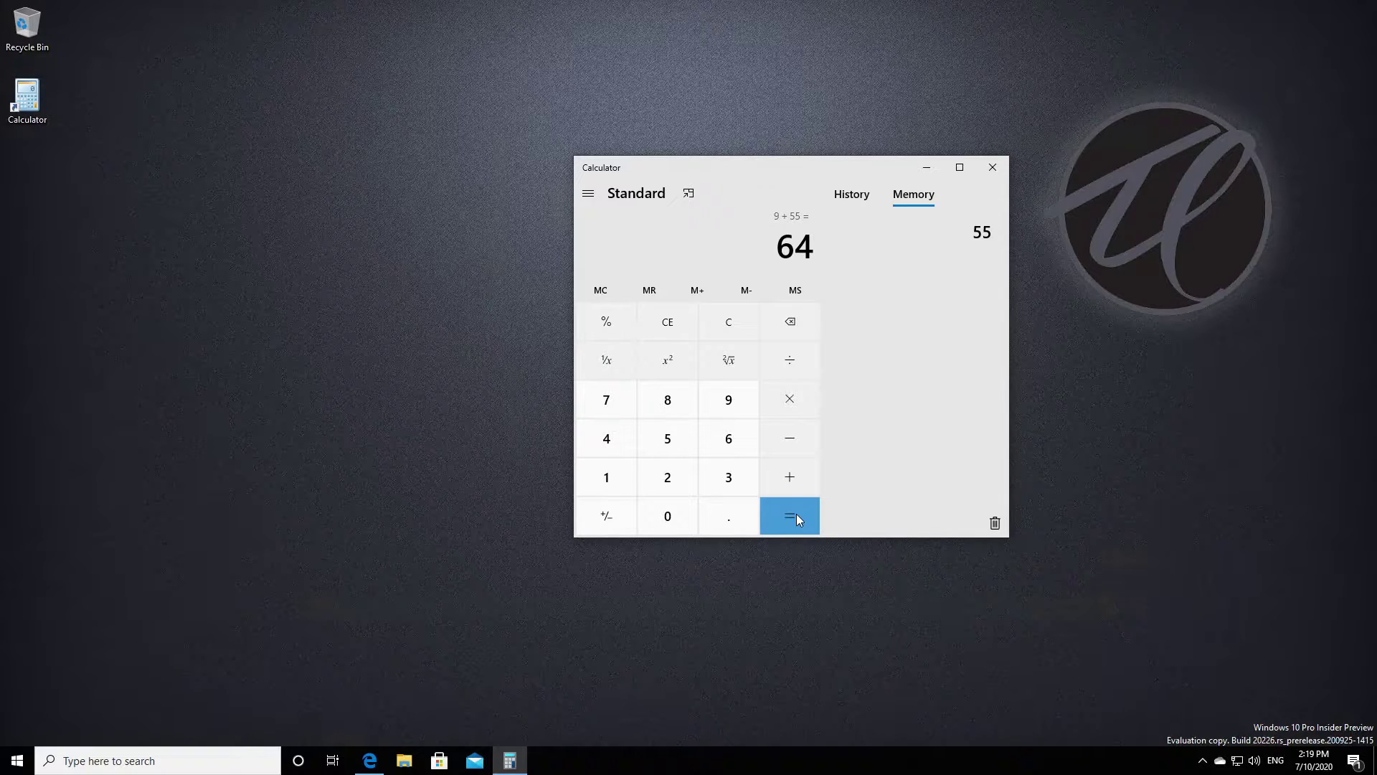
# Store the displayed sum in memory and subtract 9 from that new memory entry twice
pyautogui.hotkey('ctrl', 'm')
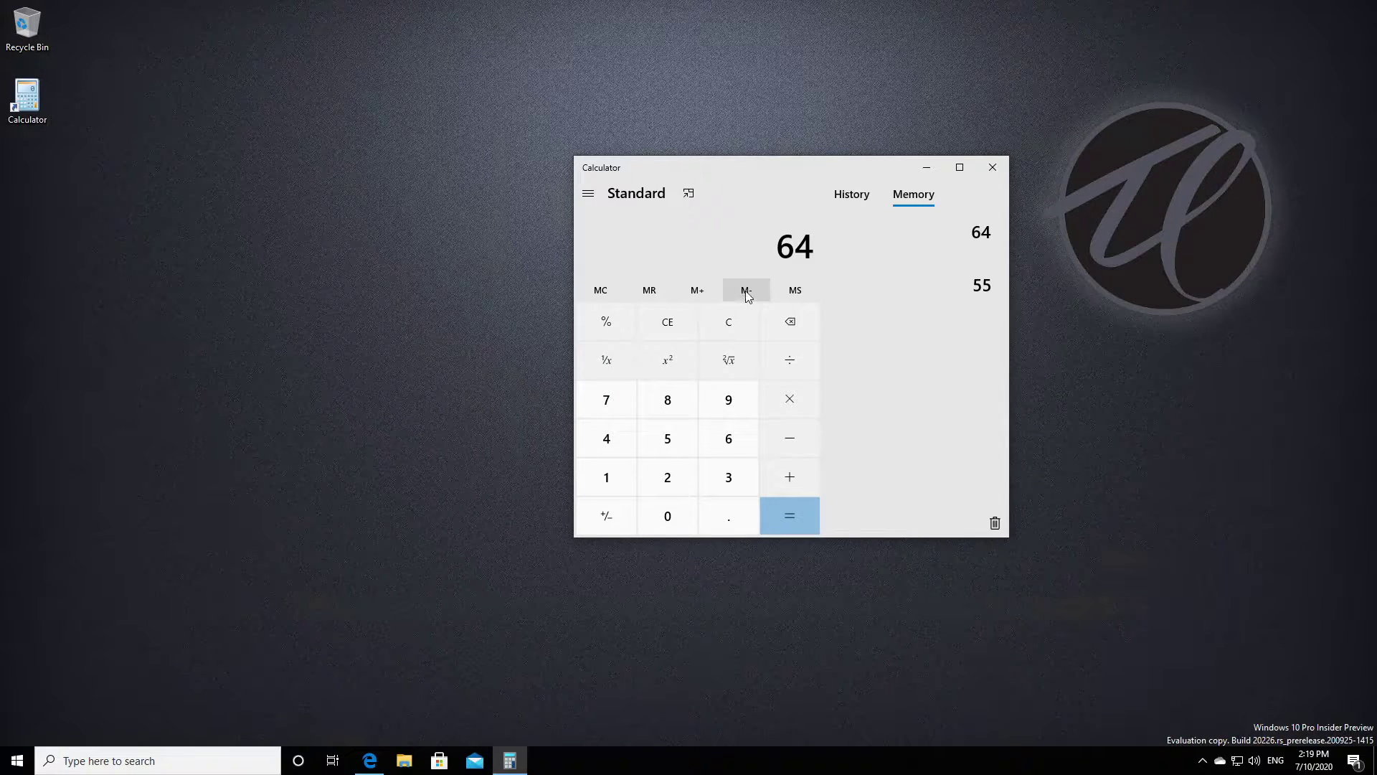
pyautogui.click(731, 400)
pyautogui.click(746, 290)
pyautogui.click(746, 293)
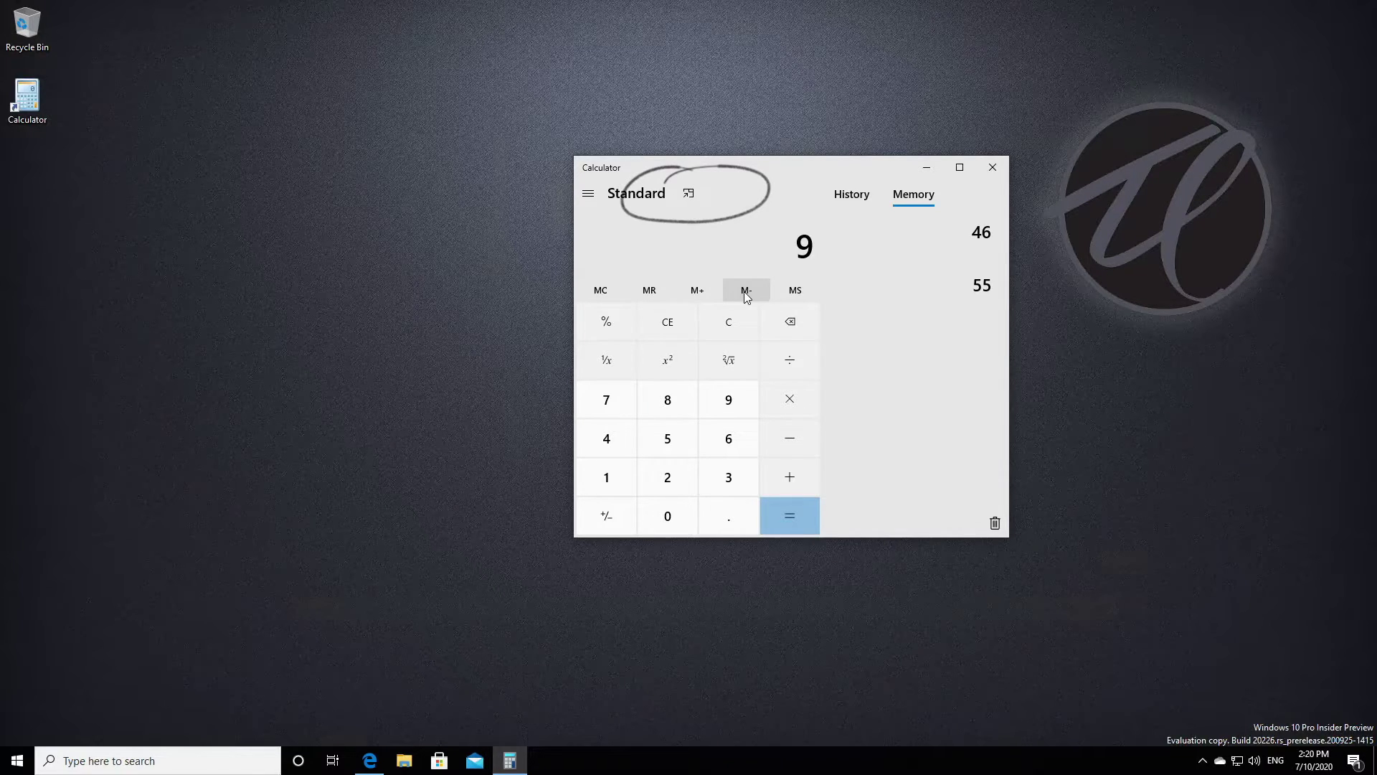
# Try the compact always-on-top view twice, moving its window toward the middle of the desktop once, and return to full view each time
pyautogui.click(693, 193)
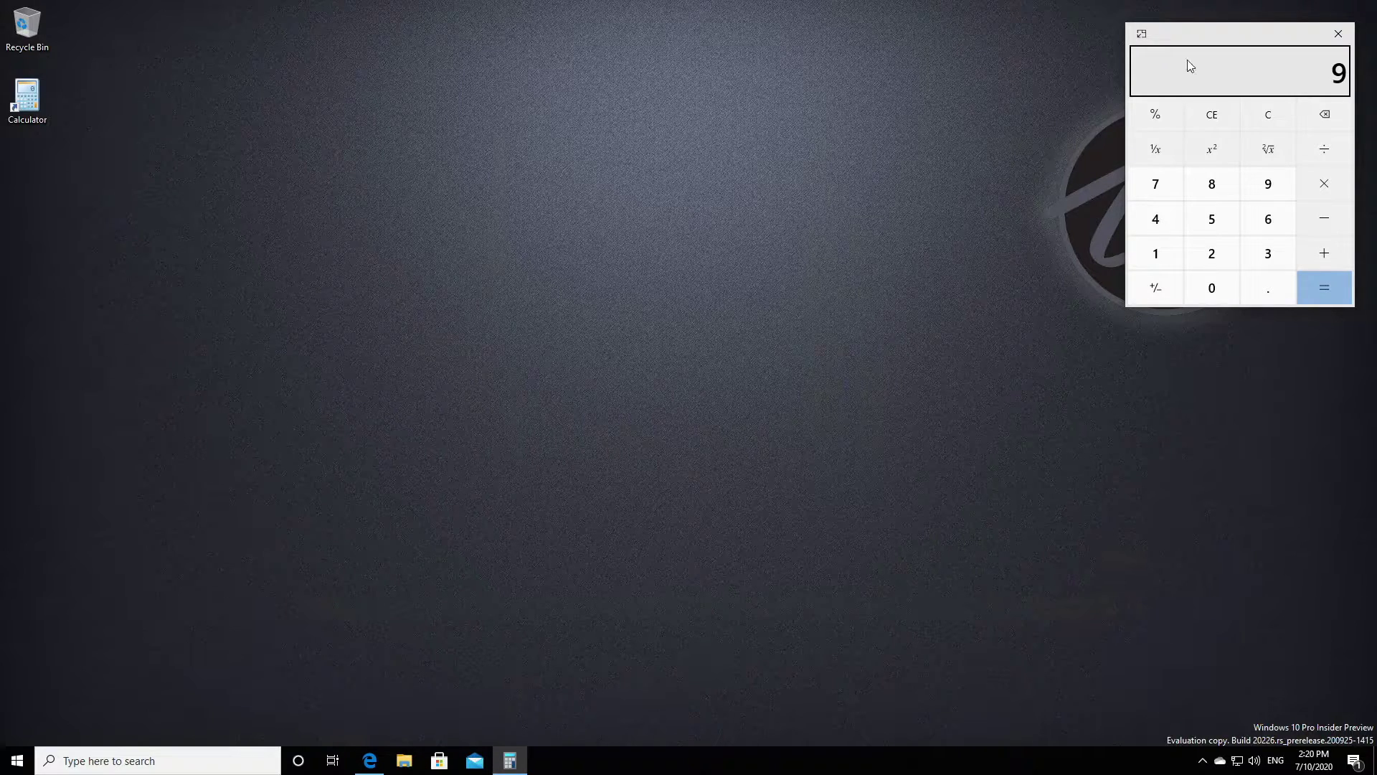
pyautogui.moveTo(1193, 58); pyautogui.dragTo(859, 147)
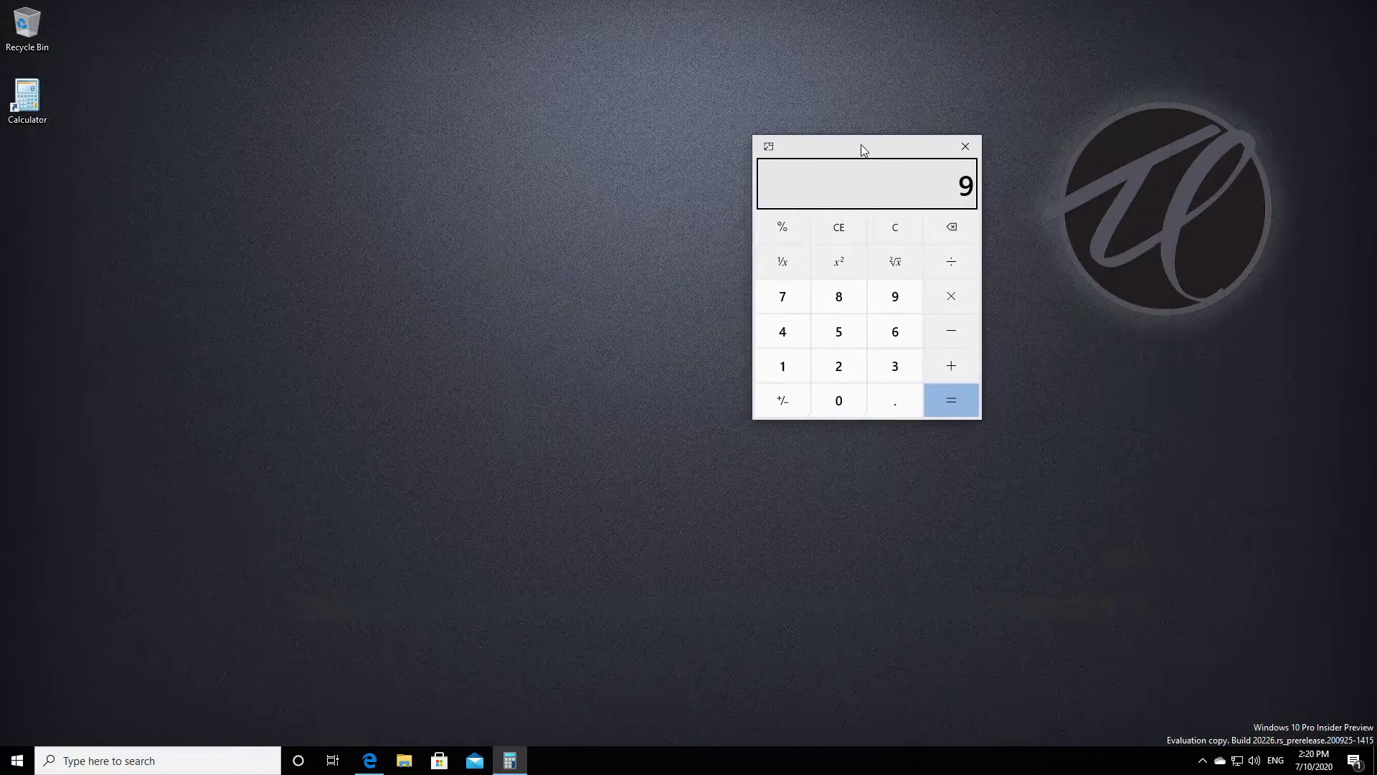
pyautogui.click(771, 146)
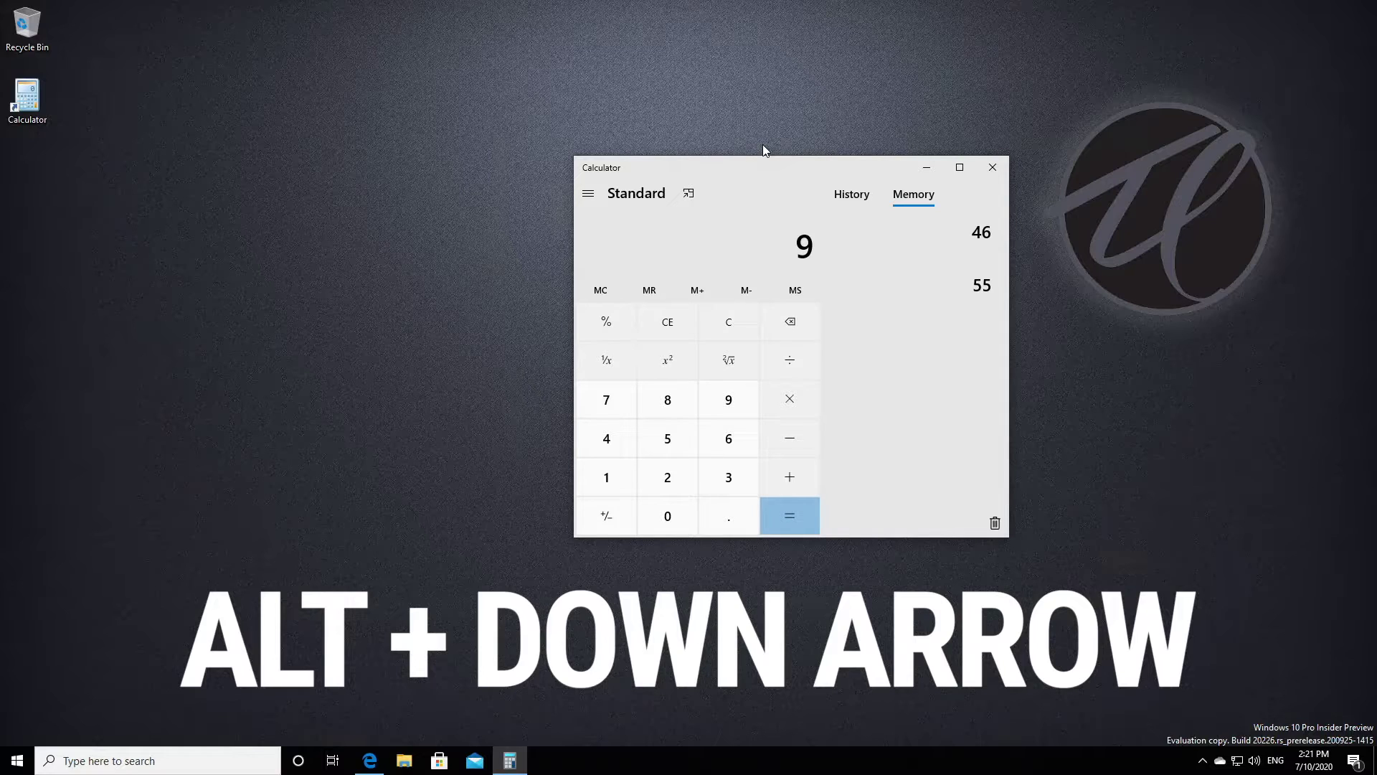
pyautogui.click(680, 194)
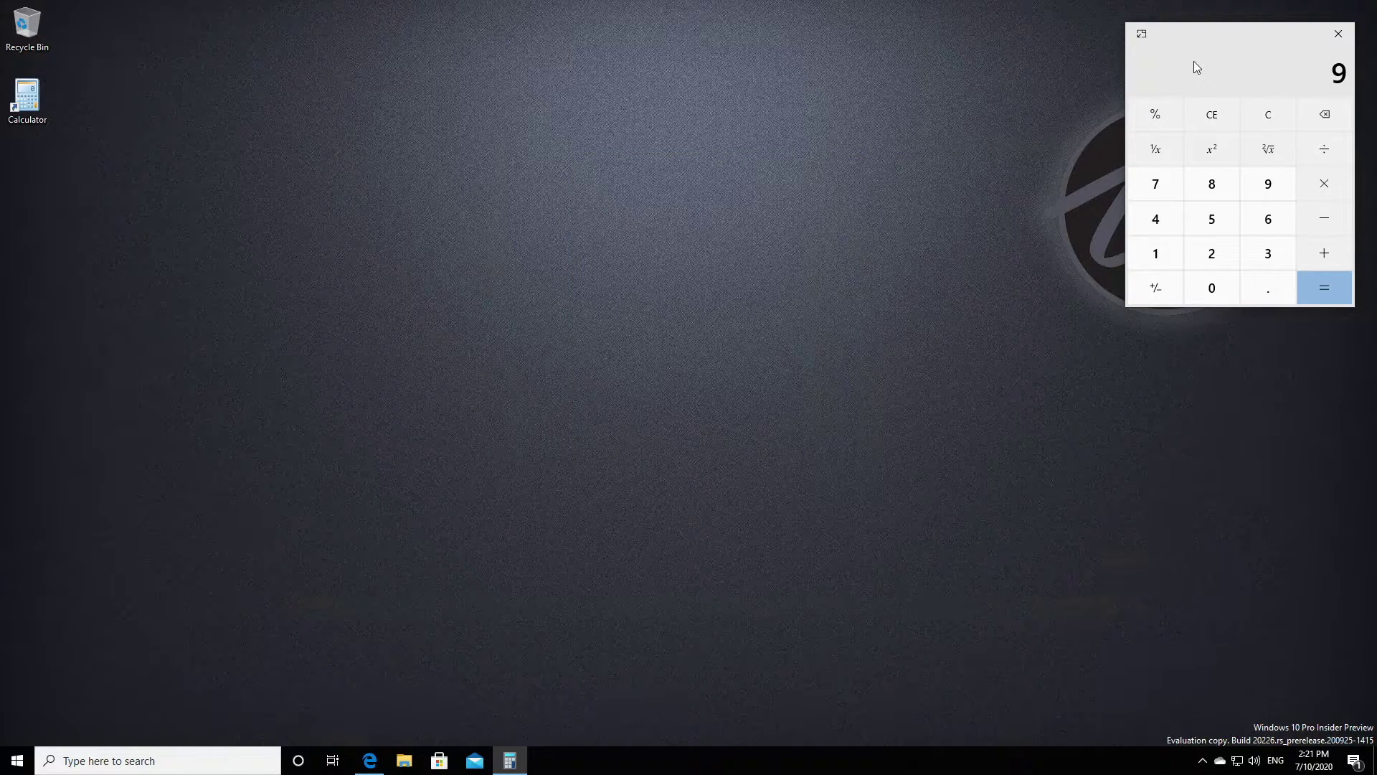
pyautogui.hotkey('alt', 'Down')
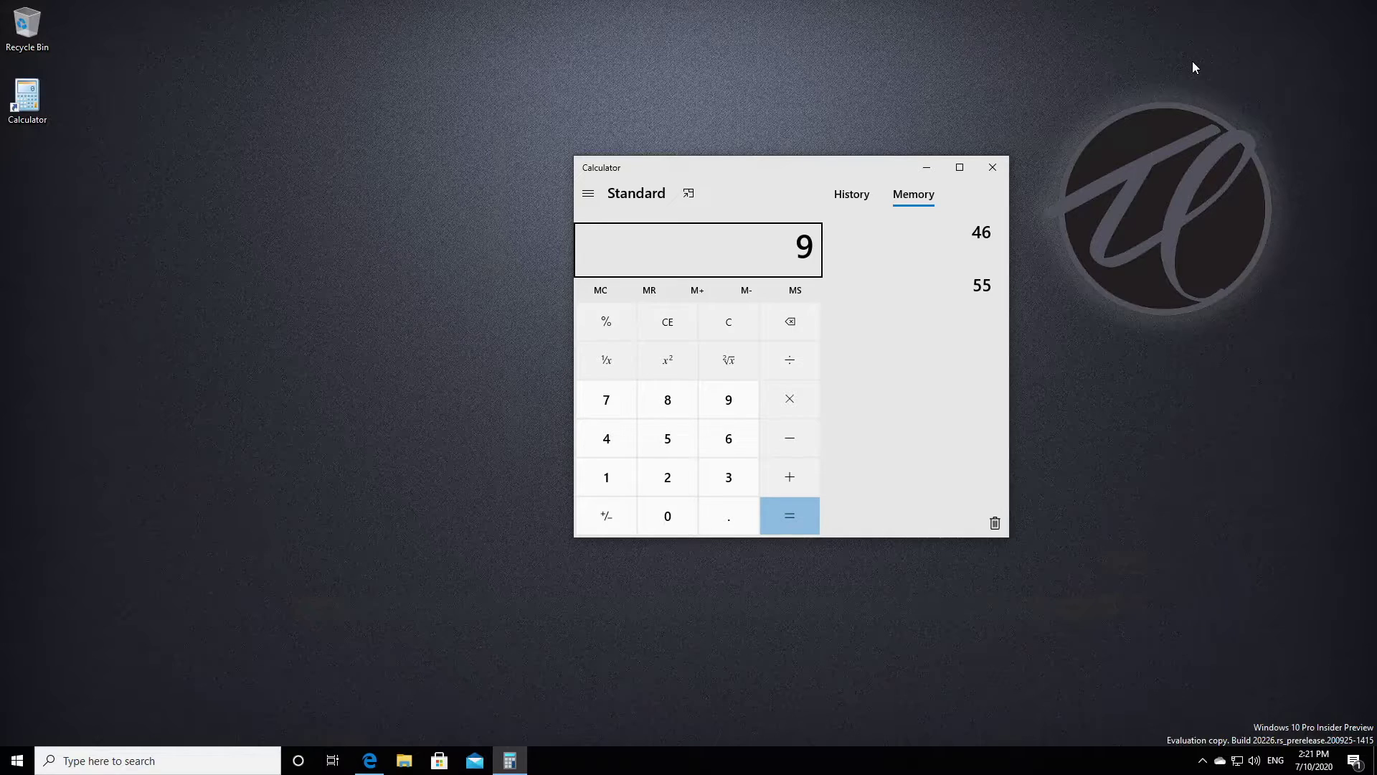
# Clear all stored memory entries and shrink the calculator window back to its narrow width
pyautogui.moveTo(933, 281)
pyautogui.click(995, 524)
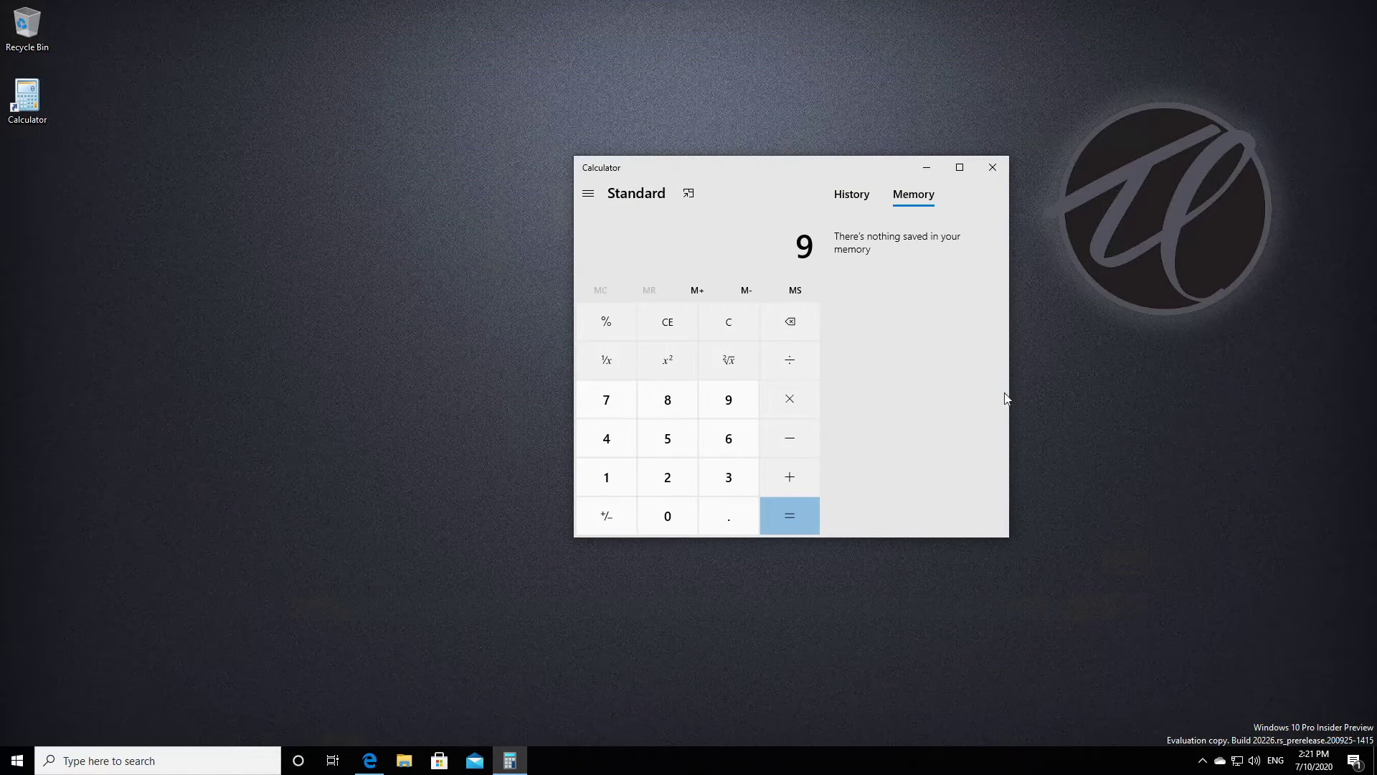
pyautogui.moveTo(1007, 396); pyautogui.dragTo(761, 395)
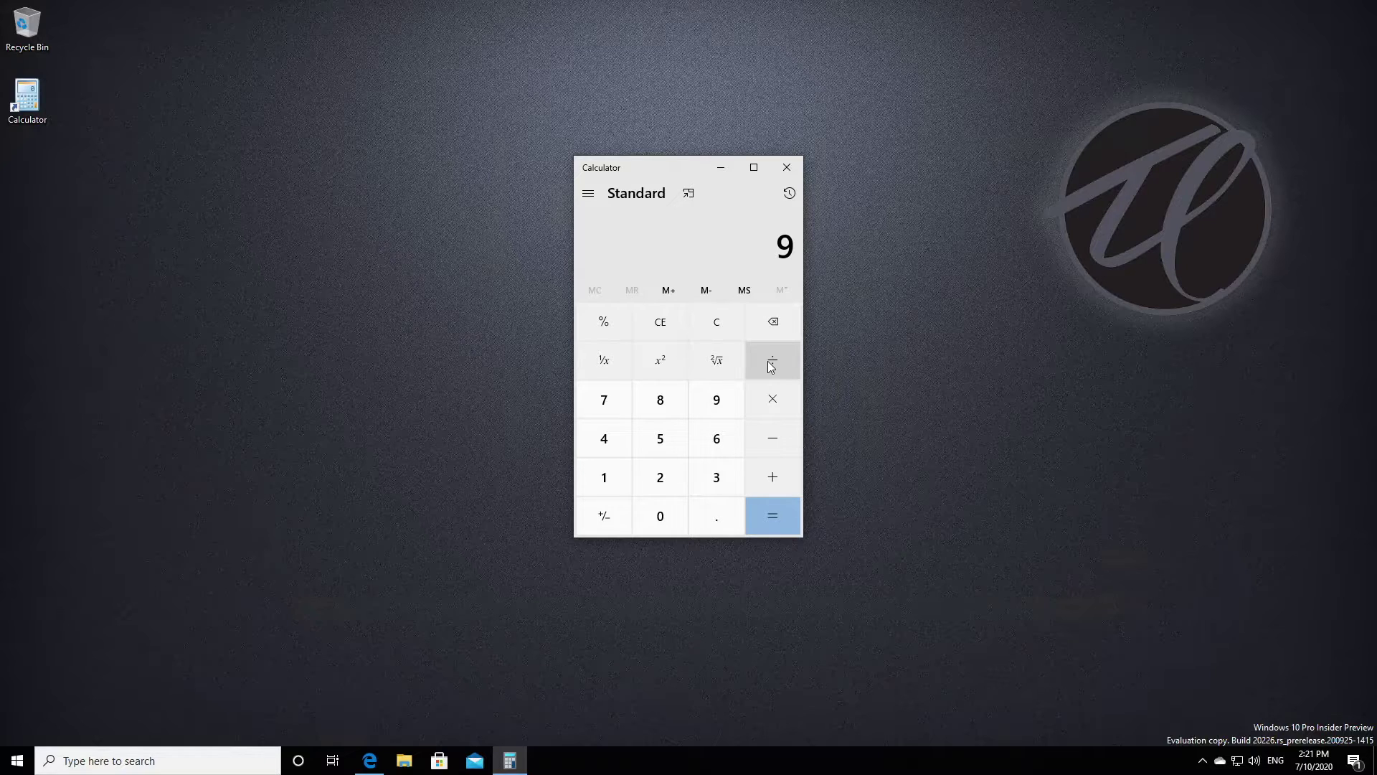
# Switch the calculator to Date Calculation and choose the Difference between dates option
pyautogui.click(589, 199)
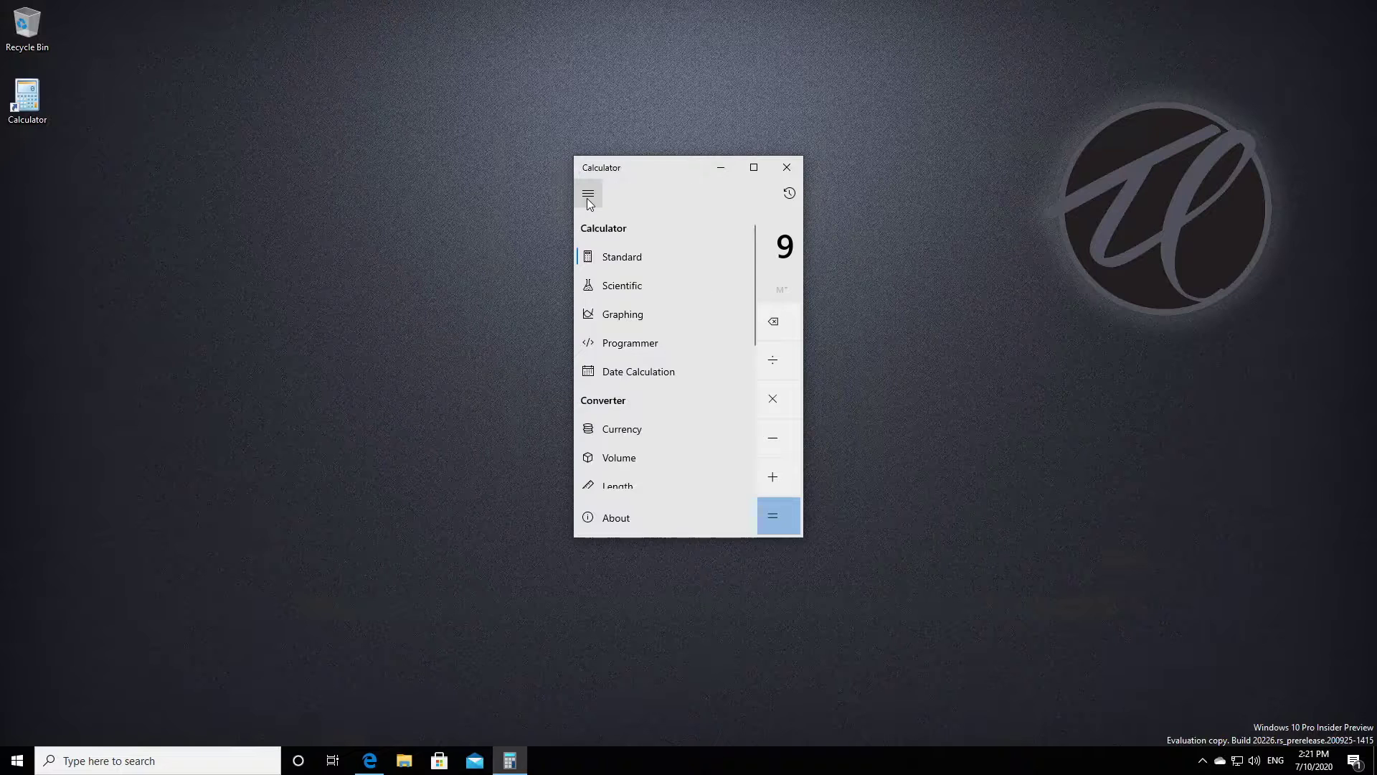
pyautogui.click(625, 372)
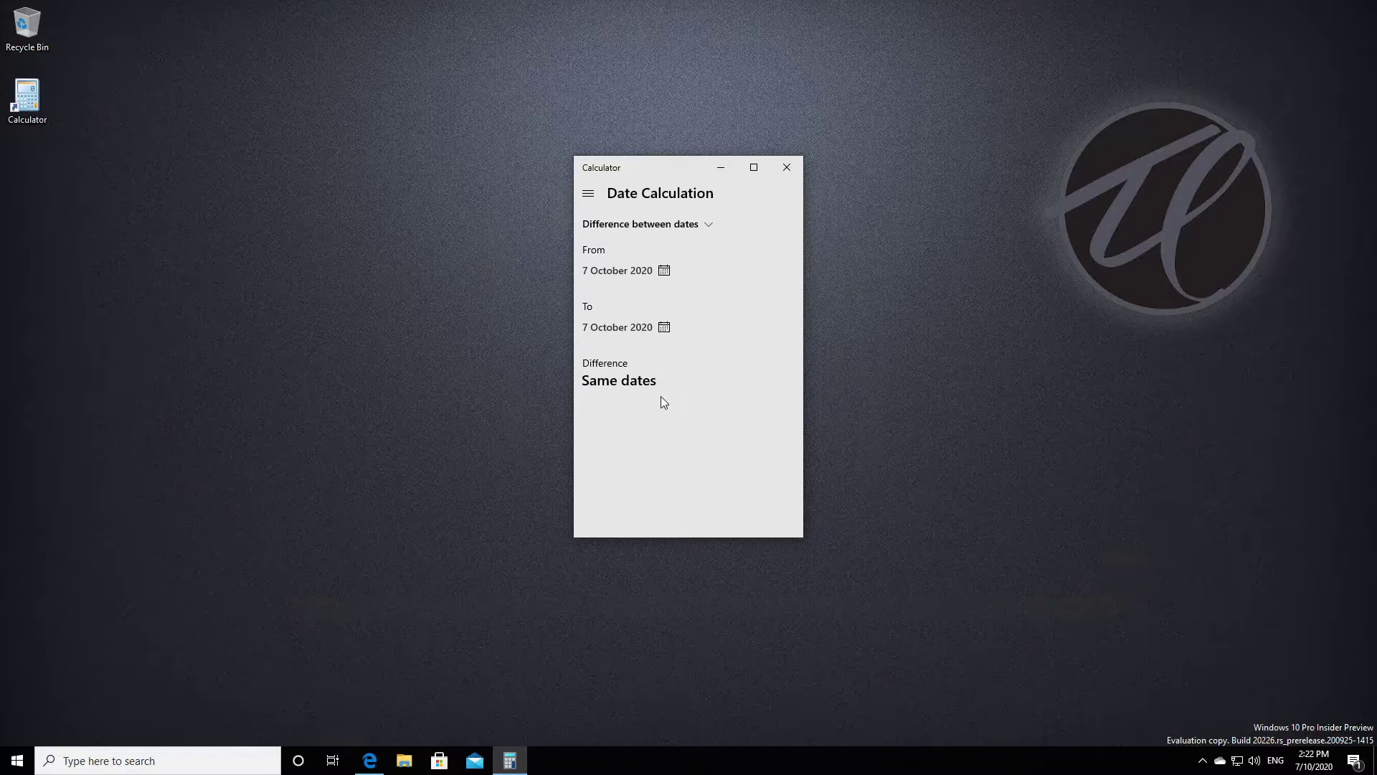
pyautogui.click(709, 225)
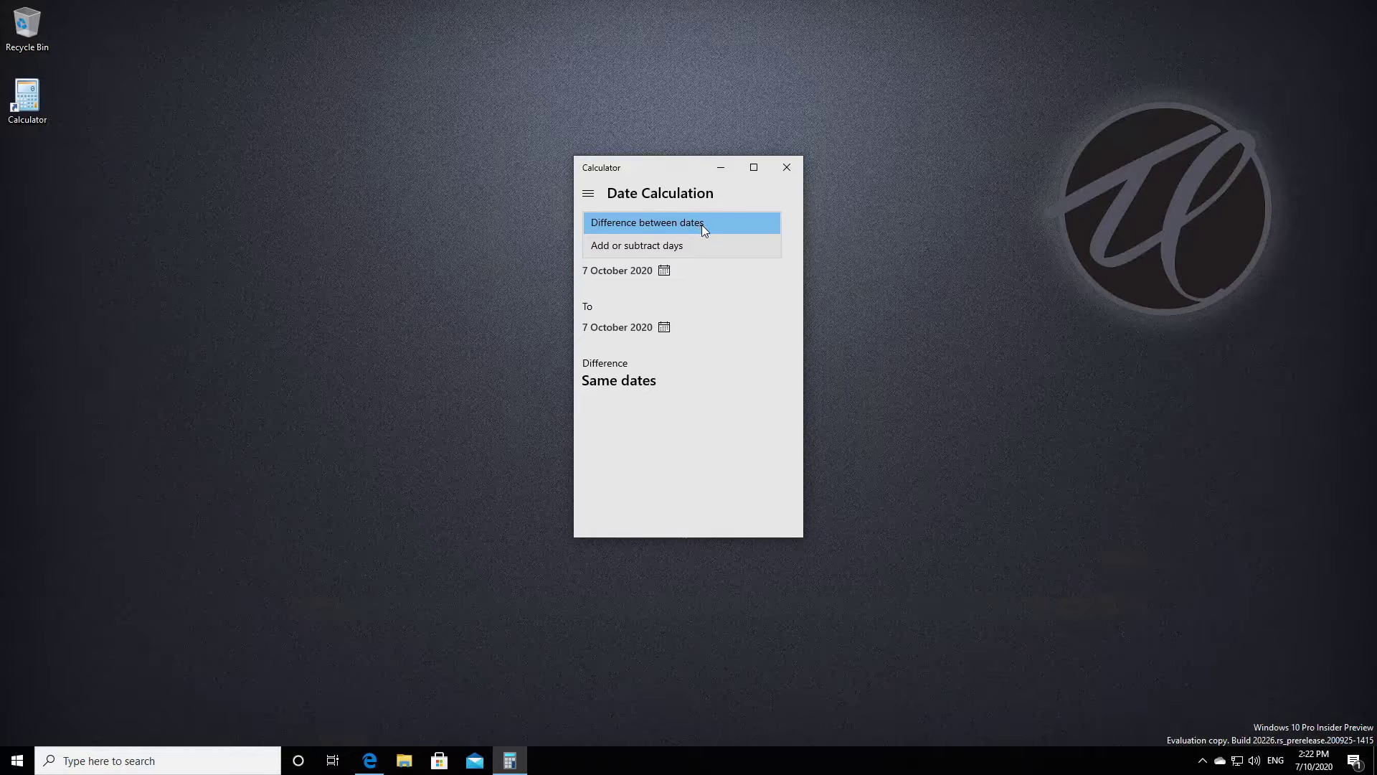
pyautogui.click(701, 226)
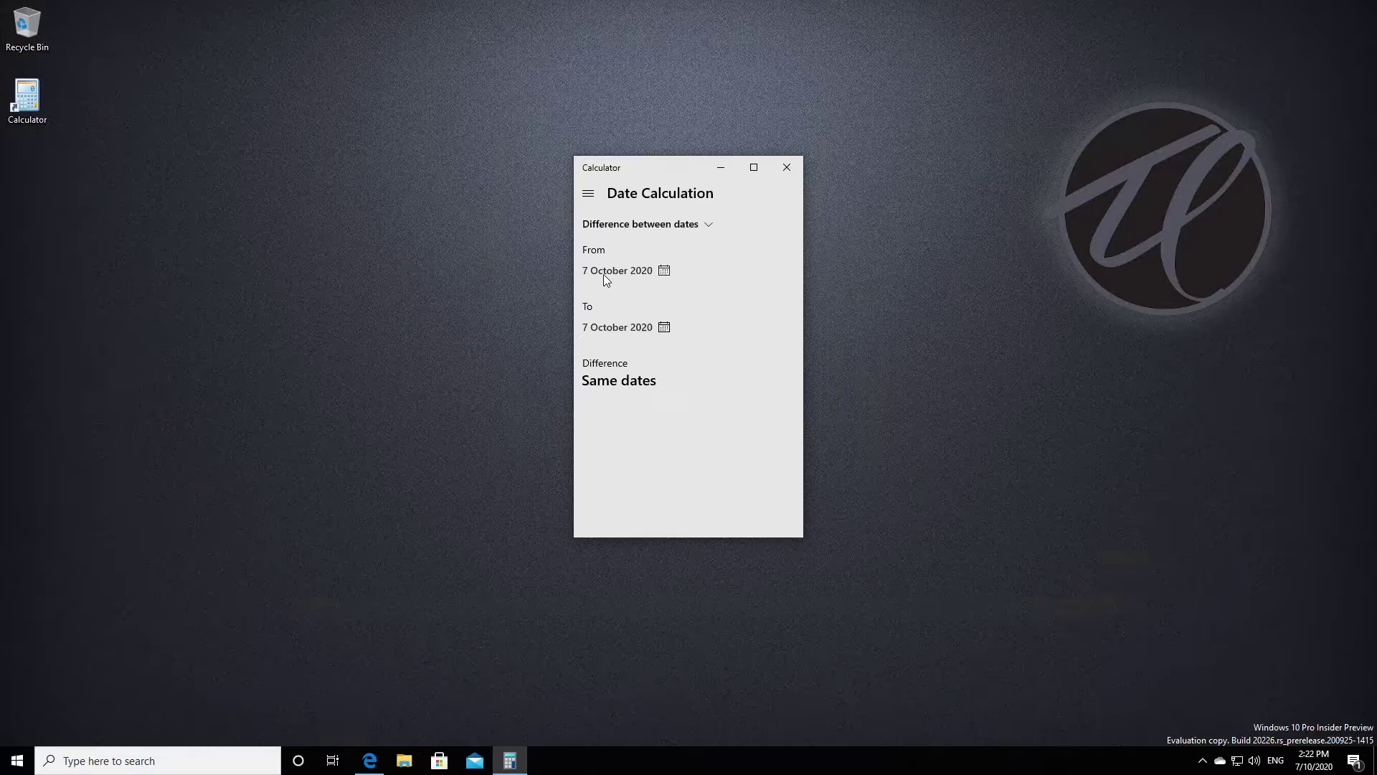
# Set the end date of the date difference to 25 December 2020
pyautogui.click(665, 328)
pyautogui.click(786, 271)
pyautogui.click(786, 272)
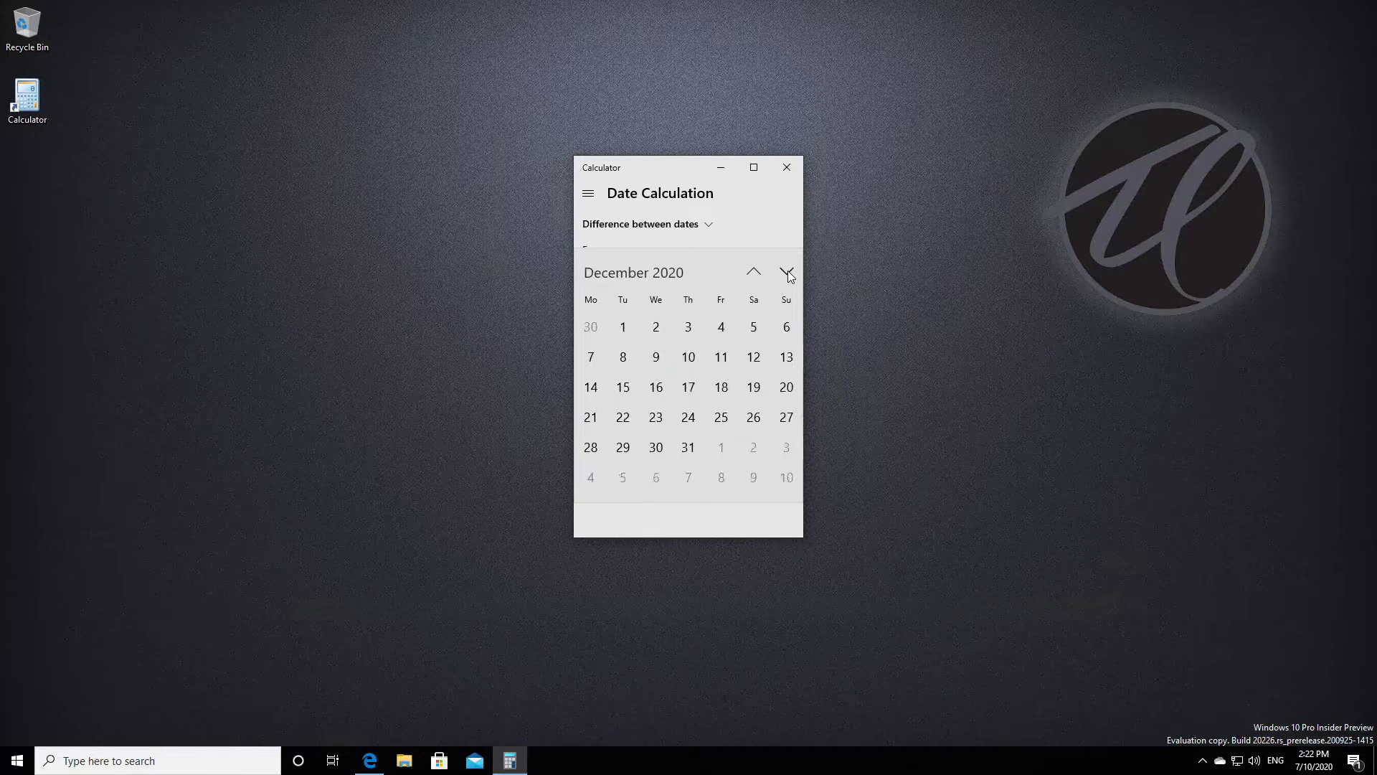
pyautogui.click(720, 419)
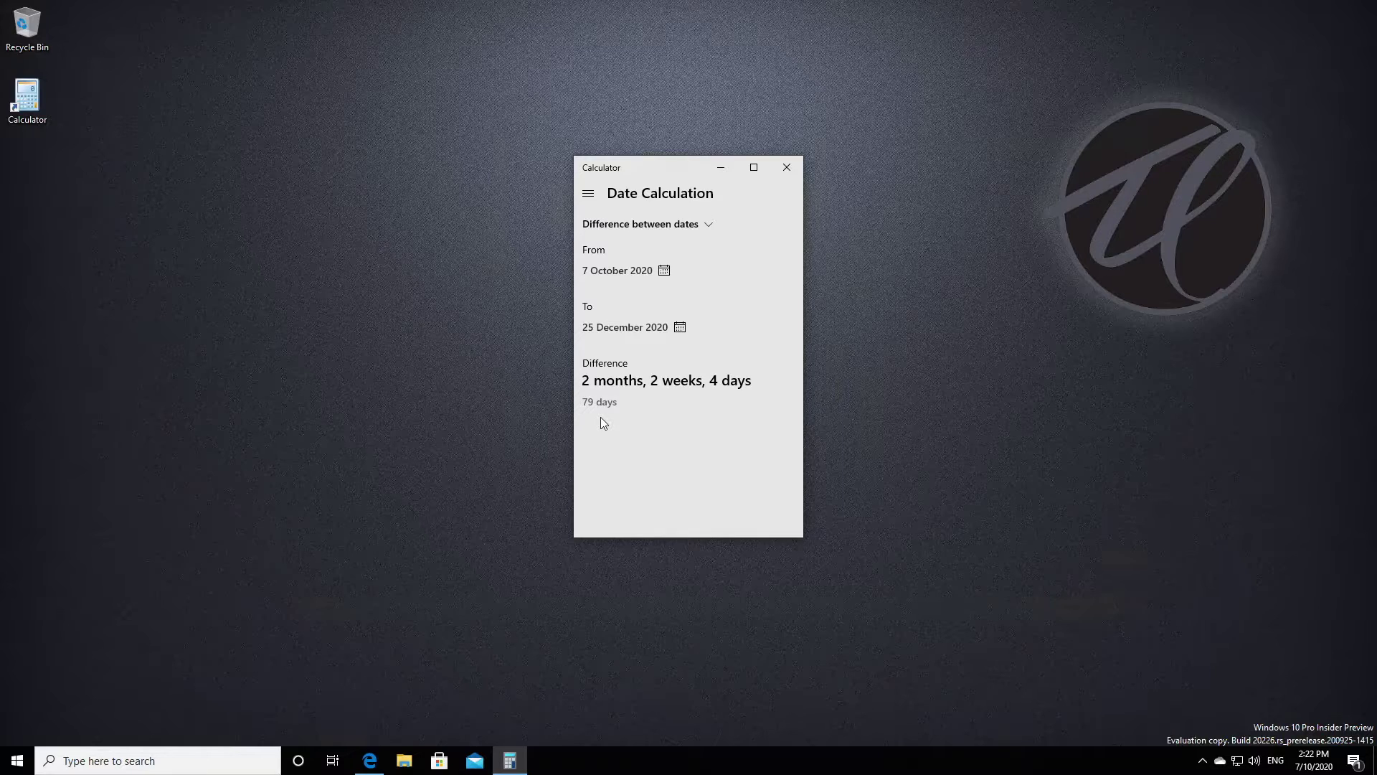
# Switch to the Temperature converter and convert 400 Fahrenheit to Celsius
pyautogui.click(590, 195)
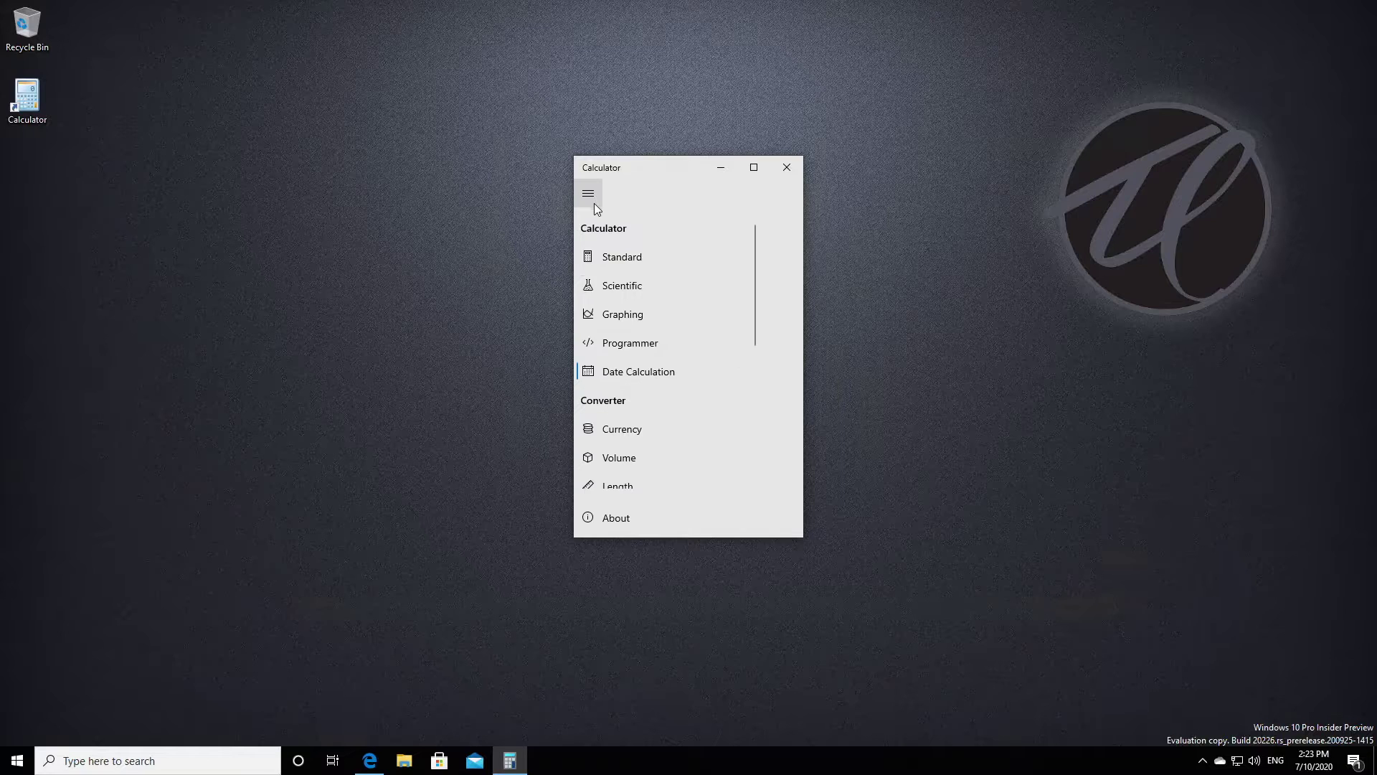
pyautogui.scroll(-3, 624, 387)
pyautogui.scroll(-3, 628, 406)
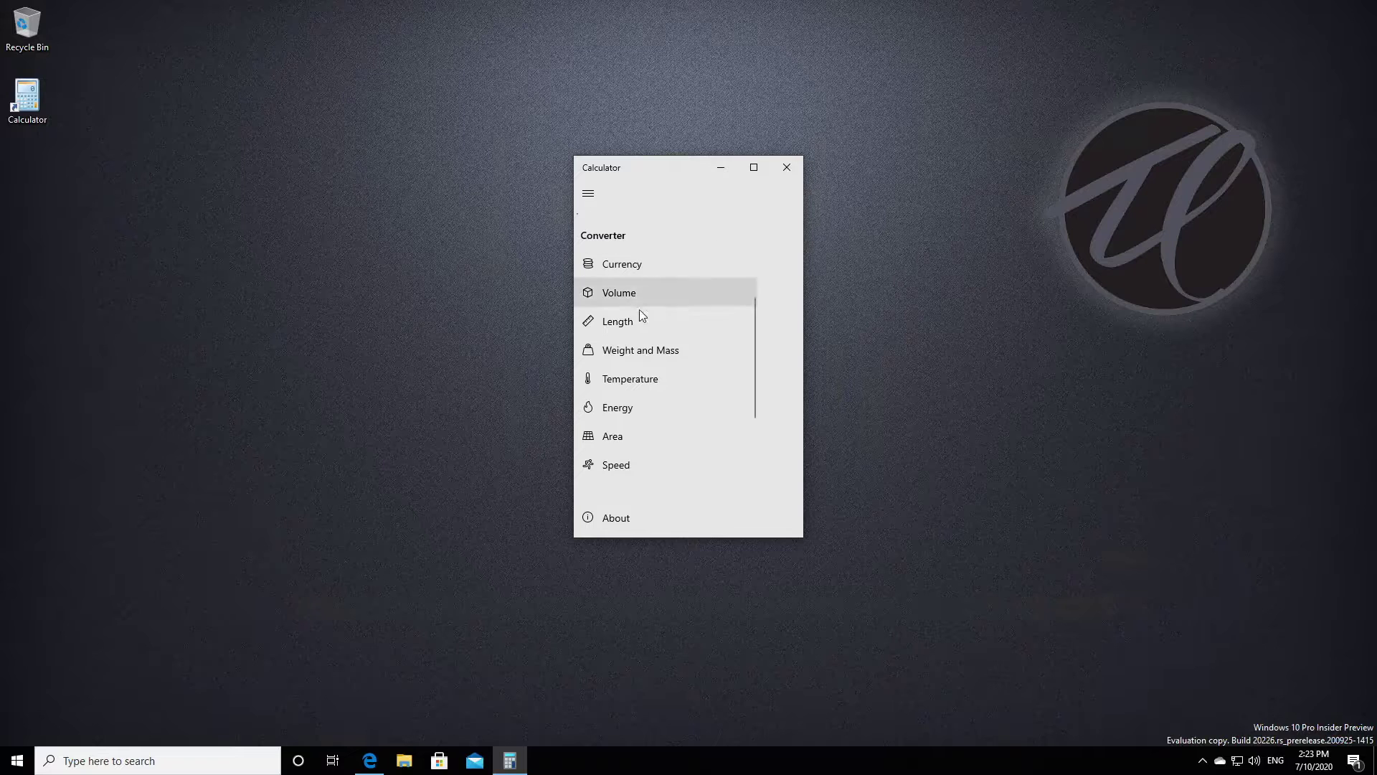
pyautogui.click(636, 380)
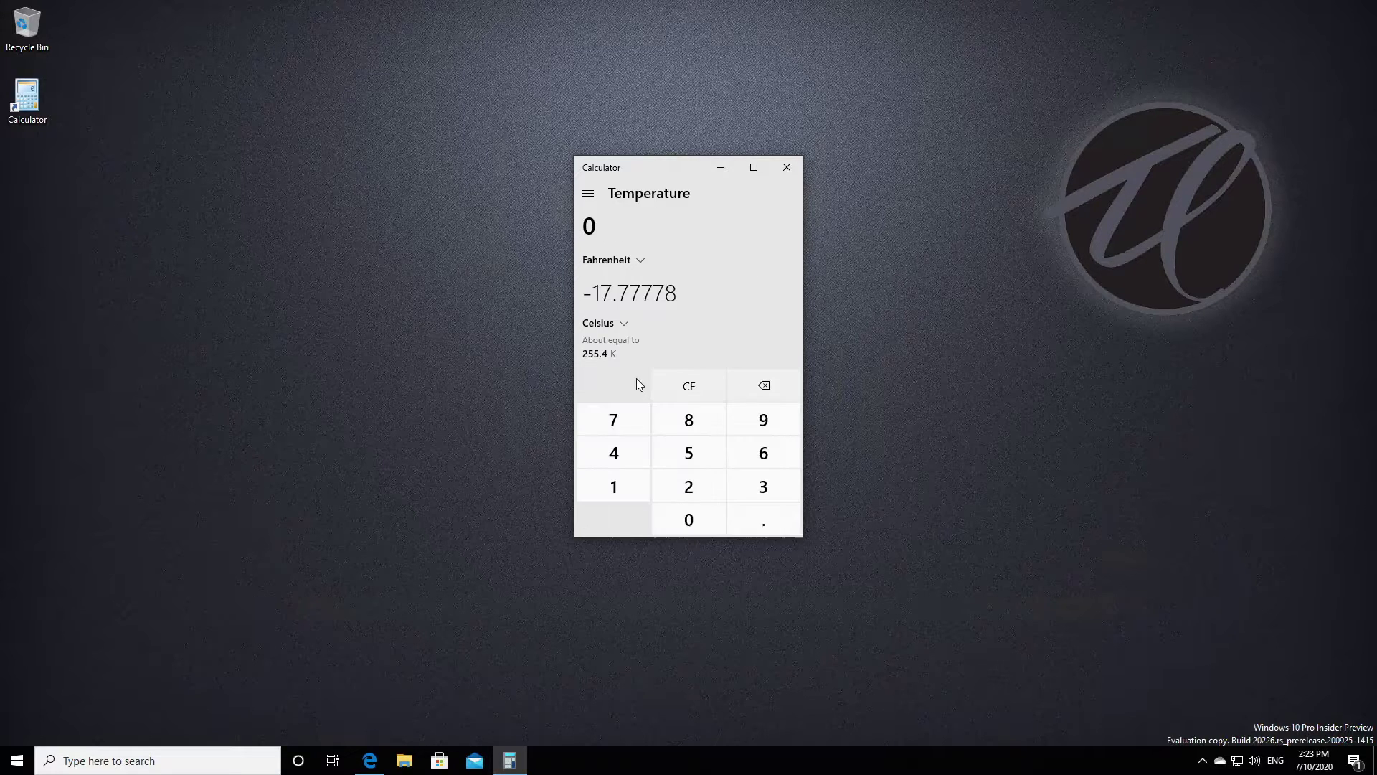
pyautogui.click(613, 453)
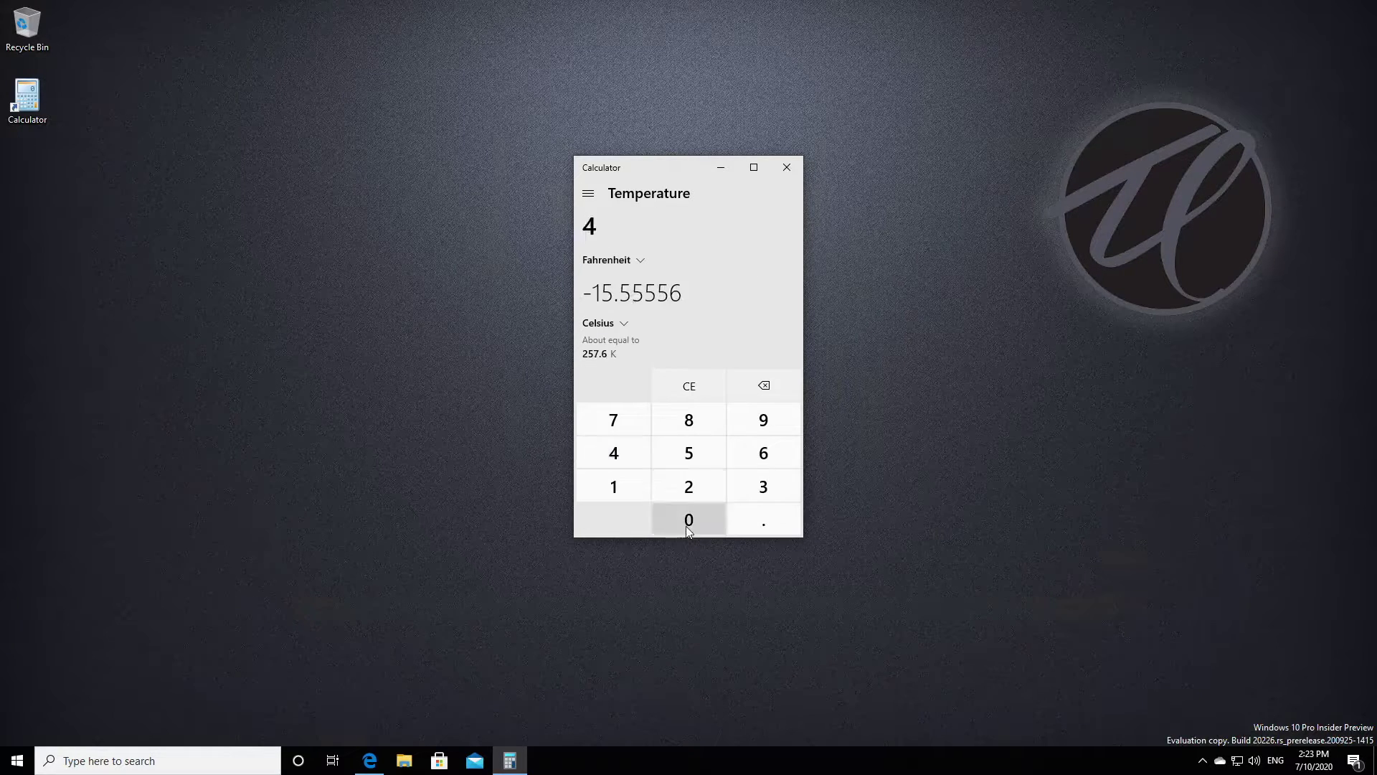
pyautogui.click(689, 518)
pyautogui.click(688, 517)
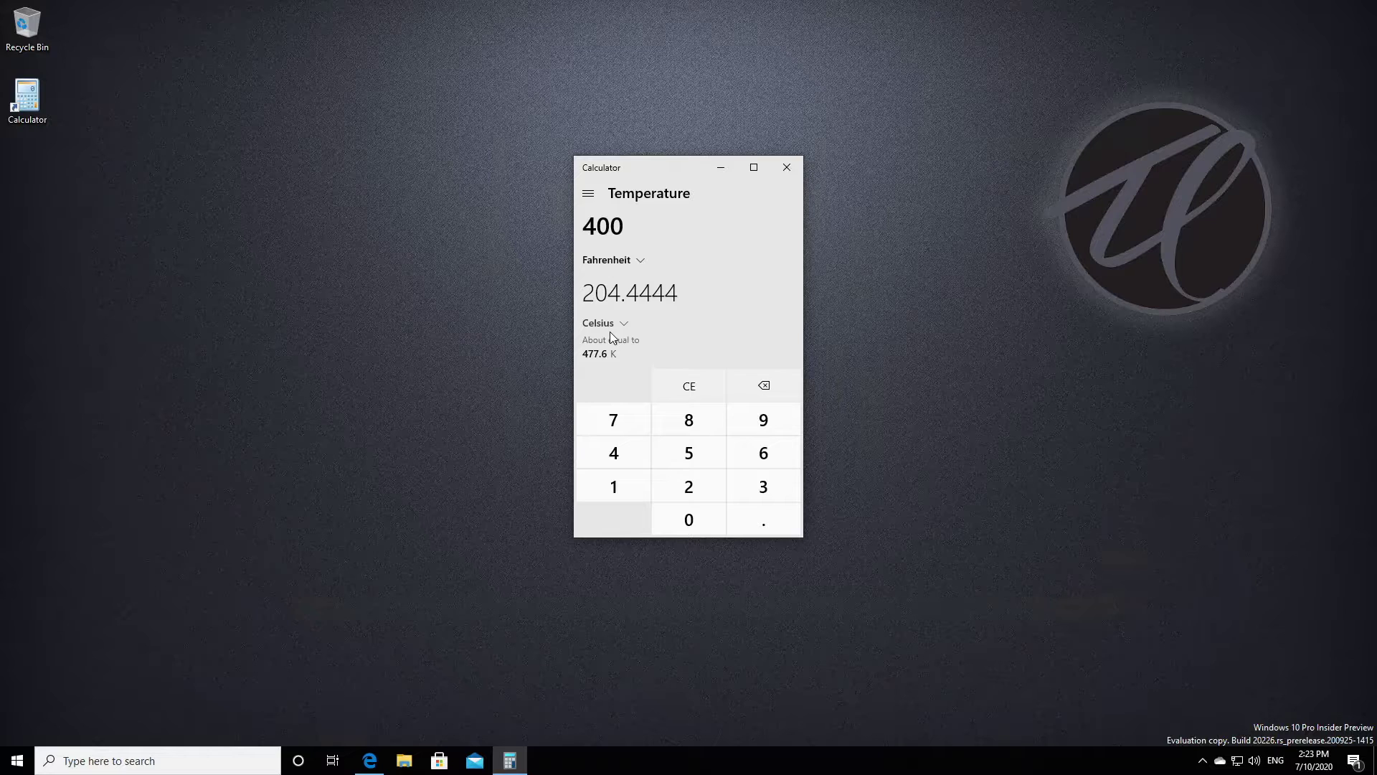
# Switch to the Volume converter and convert 1 US gallon to litres
pyautogui.click(589, 193)
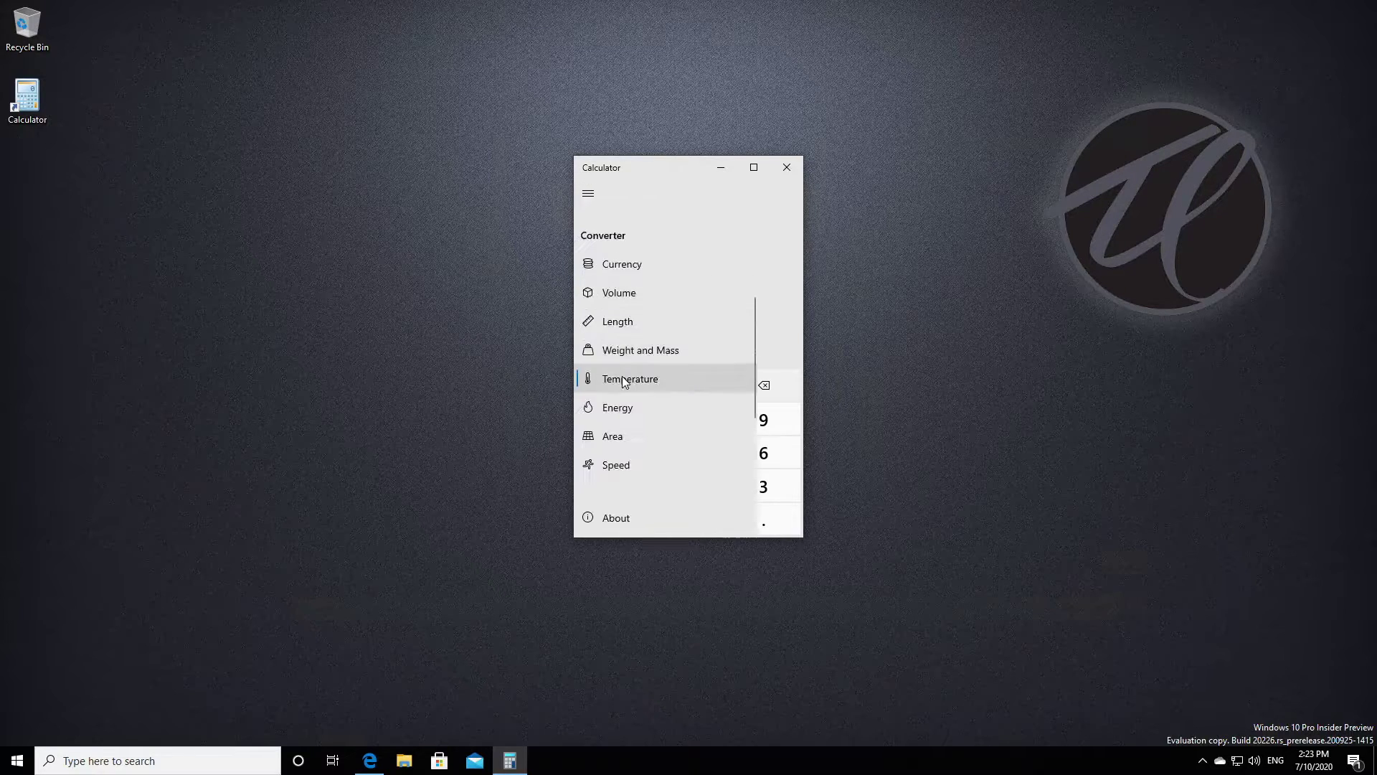
pyautogui.click(632, 294)
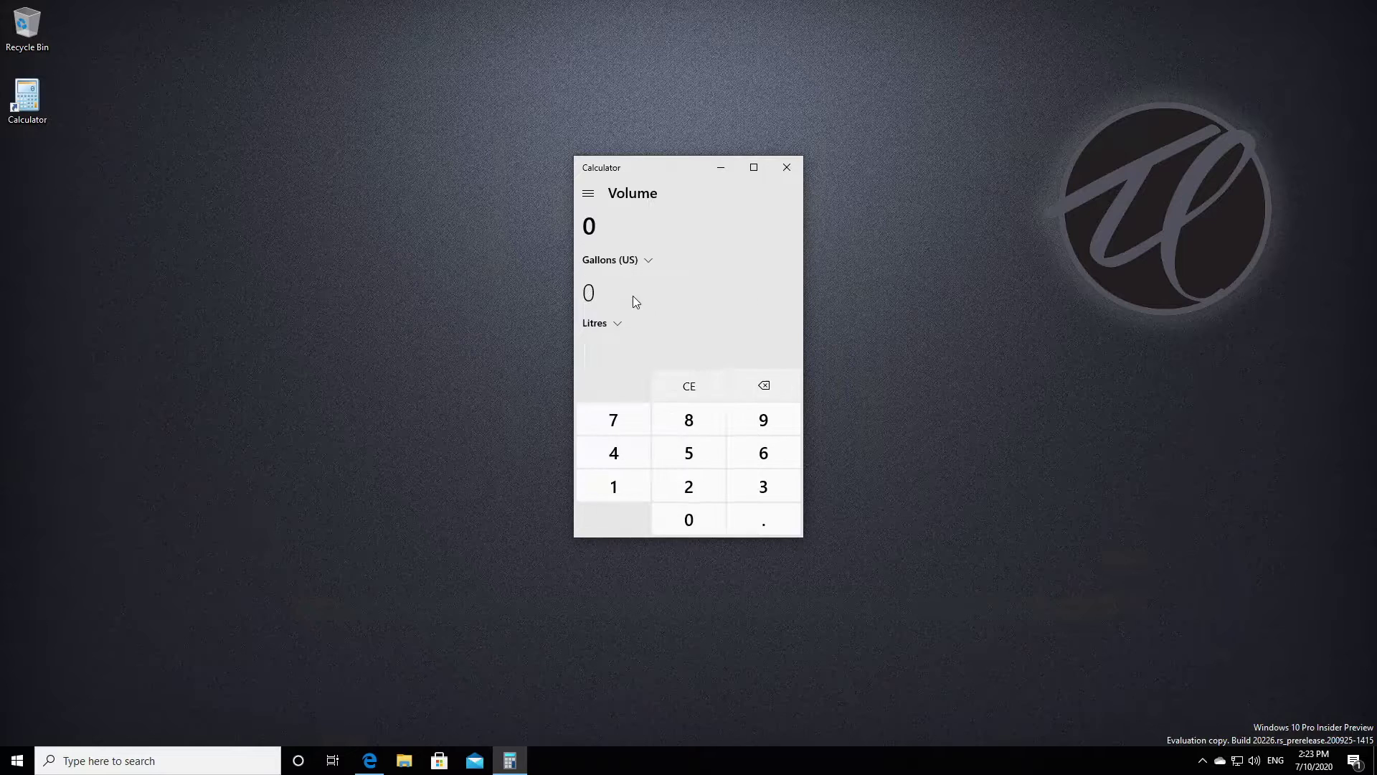
pyautogui.click(616, 485)
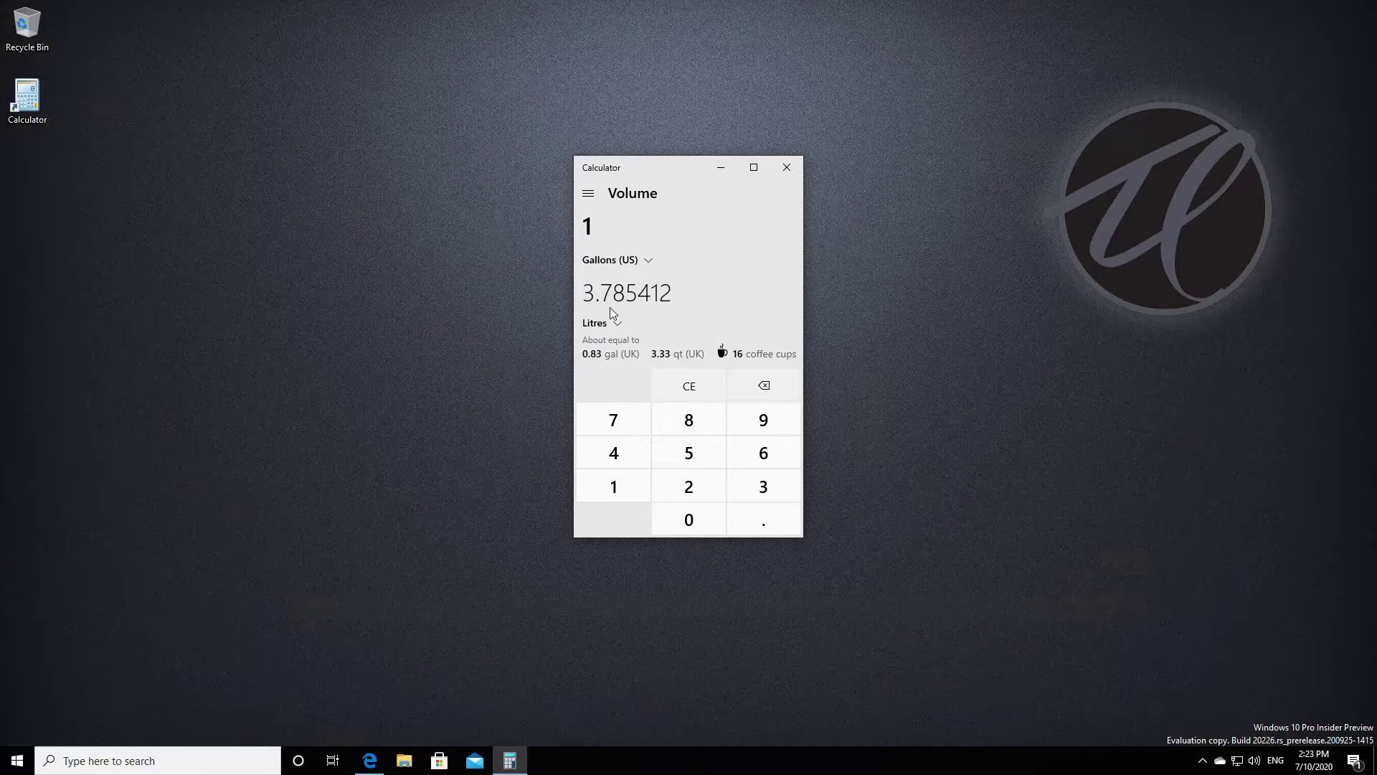
# Switch to the Speed converter and convert 40 miles per hour to kilometres per hour
pyautogui.click(588, 193)
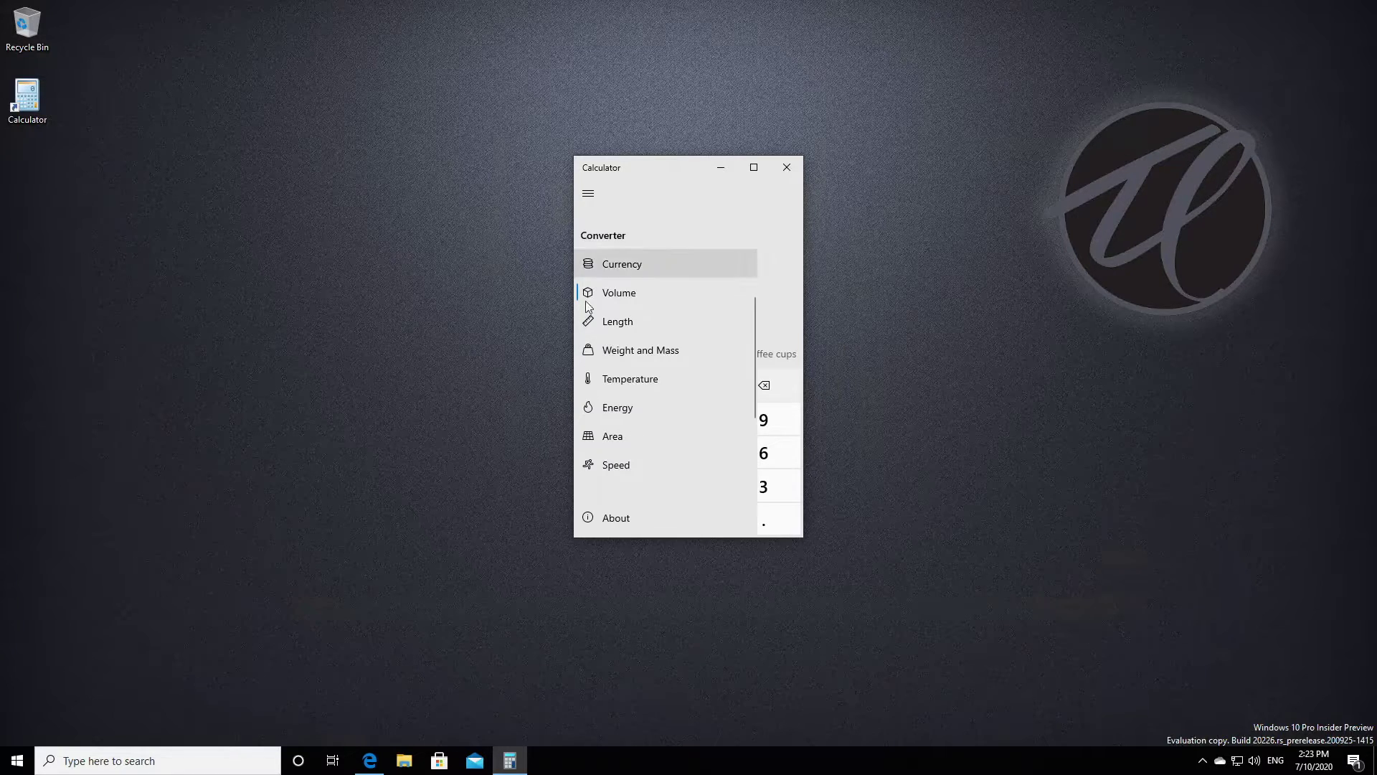
pyautogui.click(611, 465)
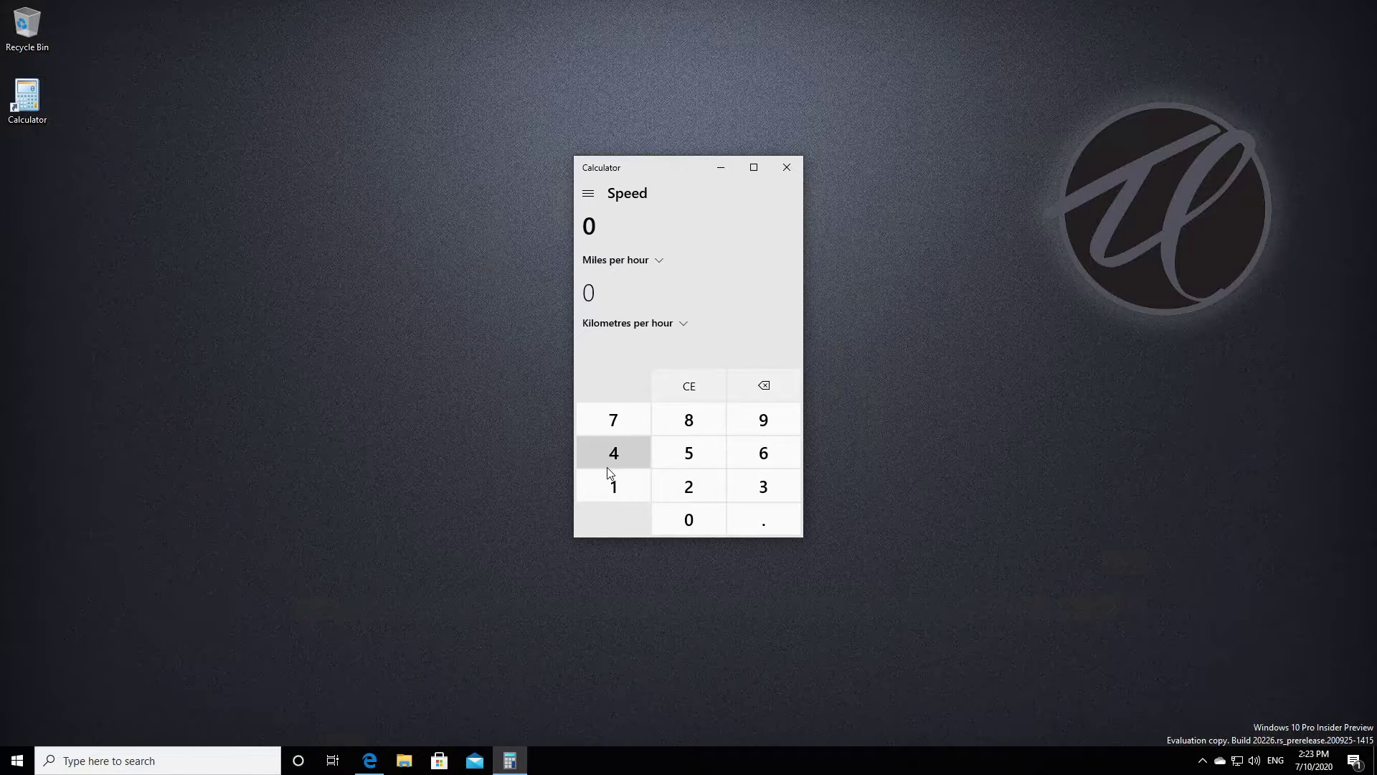
pyautogui.click(618, 452)
pyautogui.click(678, 518)
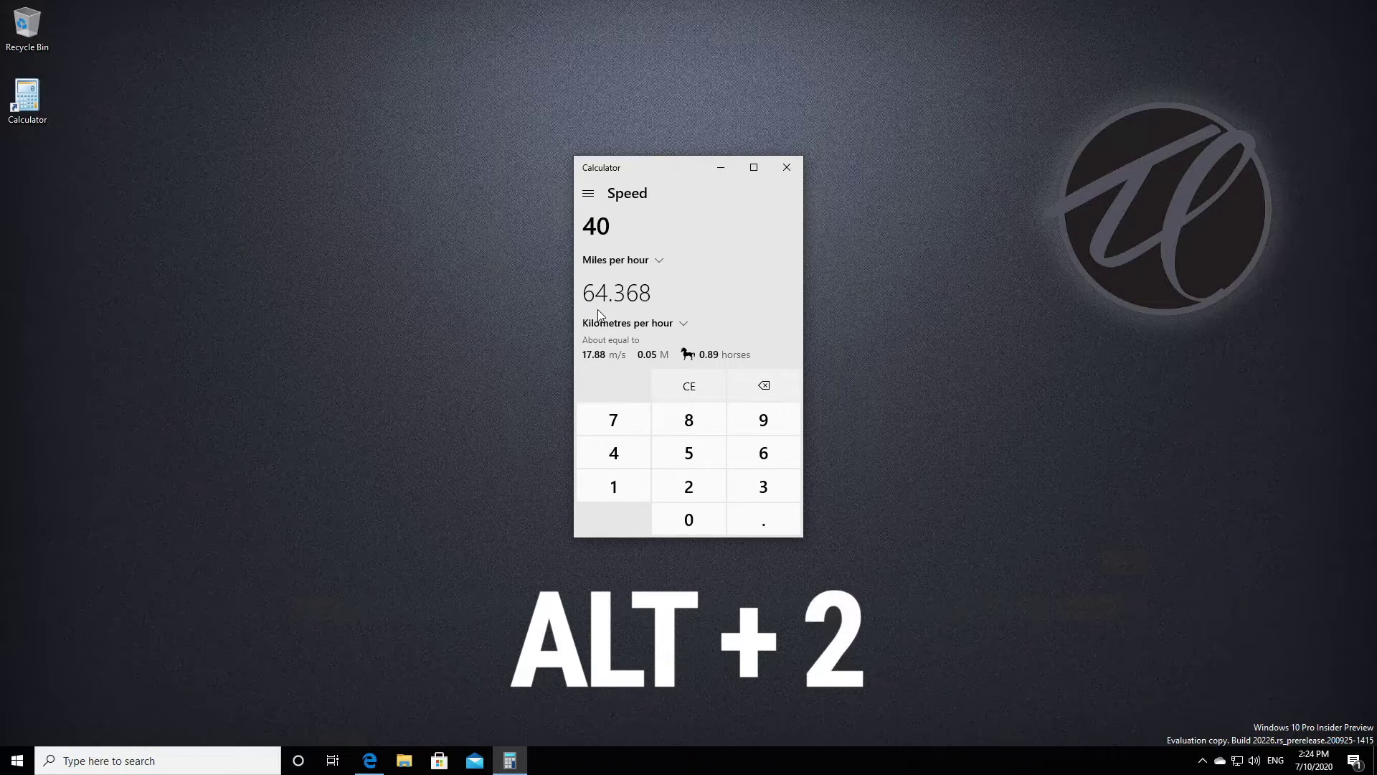
# Cycle the calculator through the Scientific, Graphing and Programmer modes and return to Standard mode
pyautogui.hotkey('alt', '2')
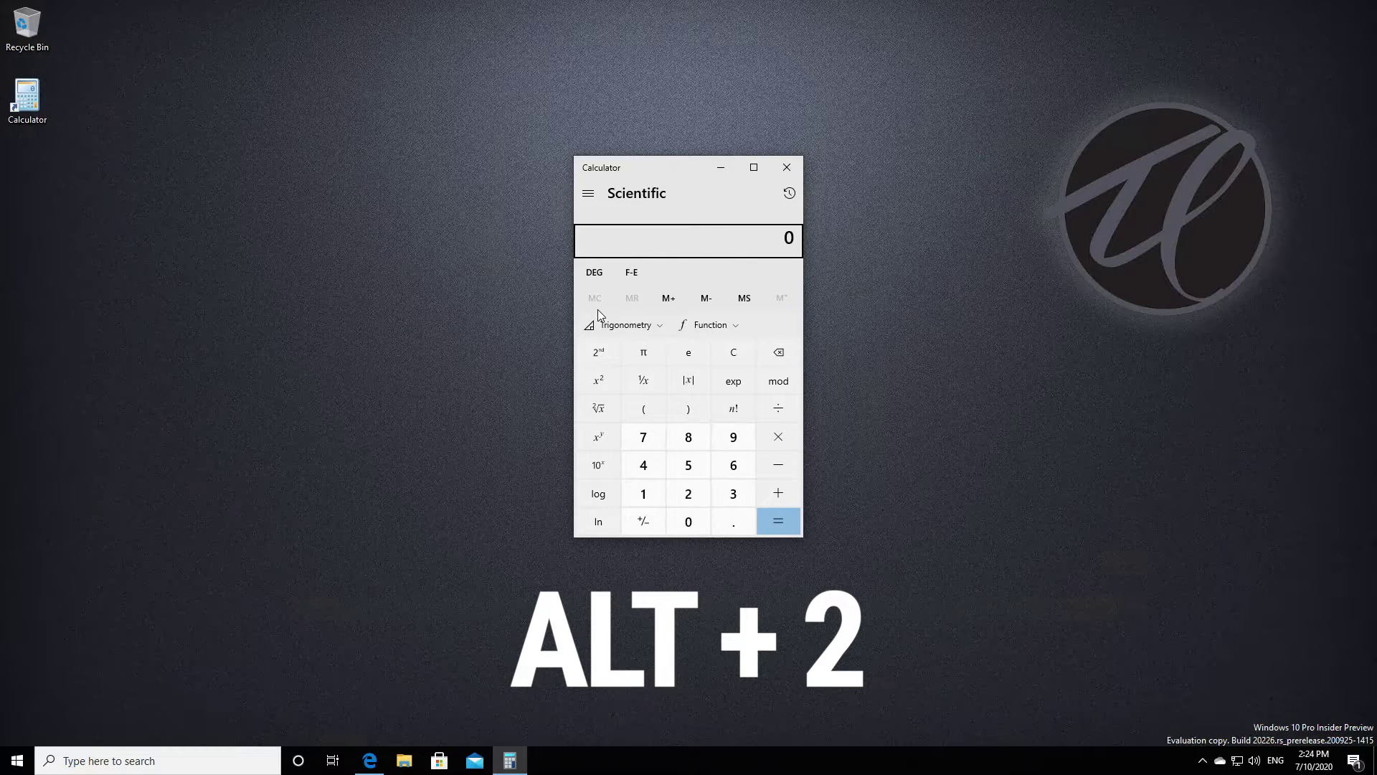
pyautogui.hotkey('alt', '3')
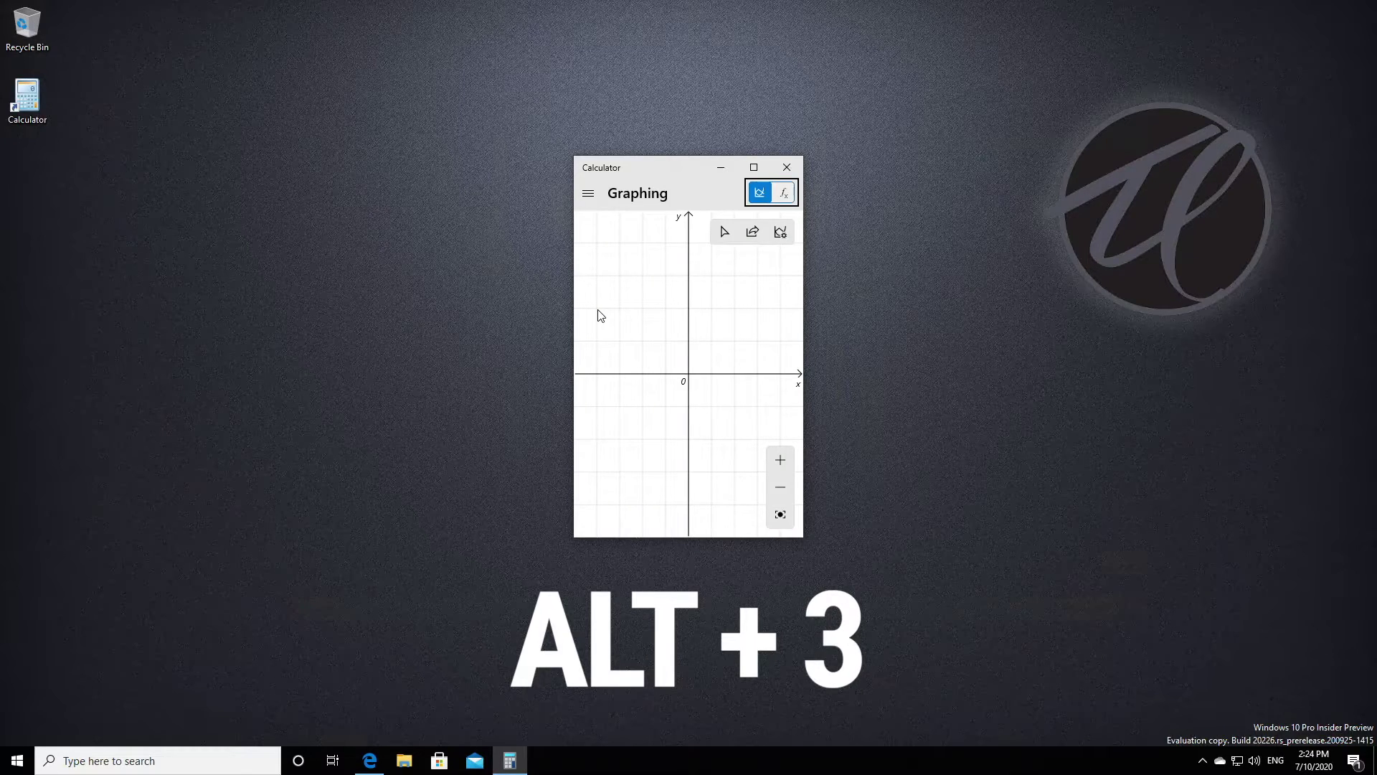
pyautogui.hotkey('alt', '4')
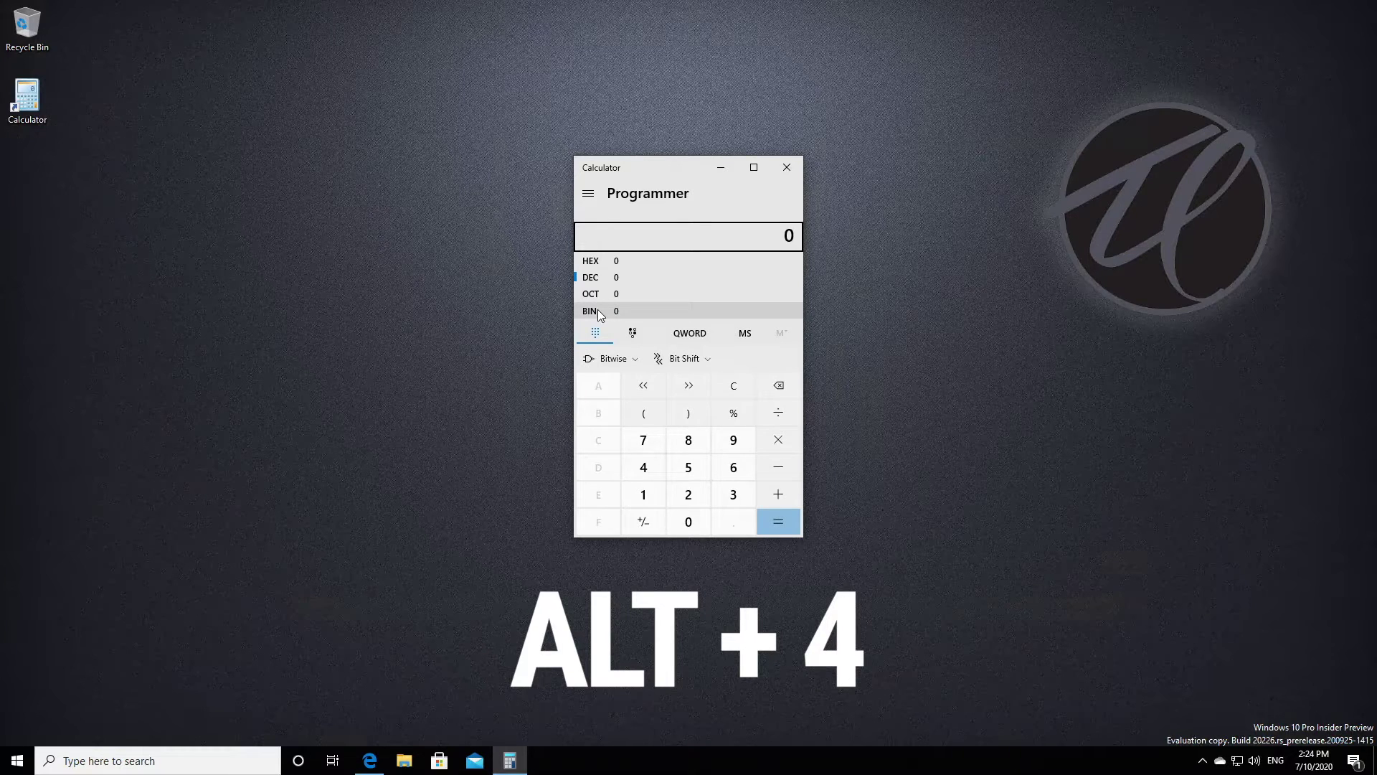
pyautogui.hotkey('alt', '1')
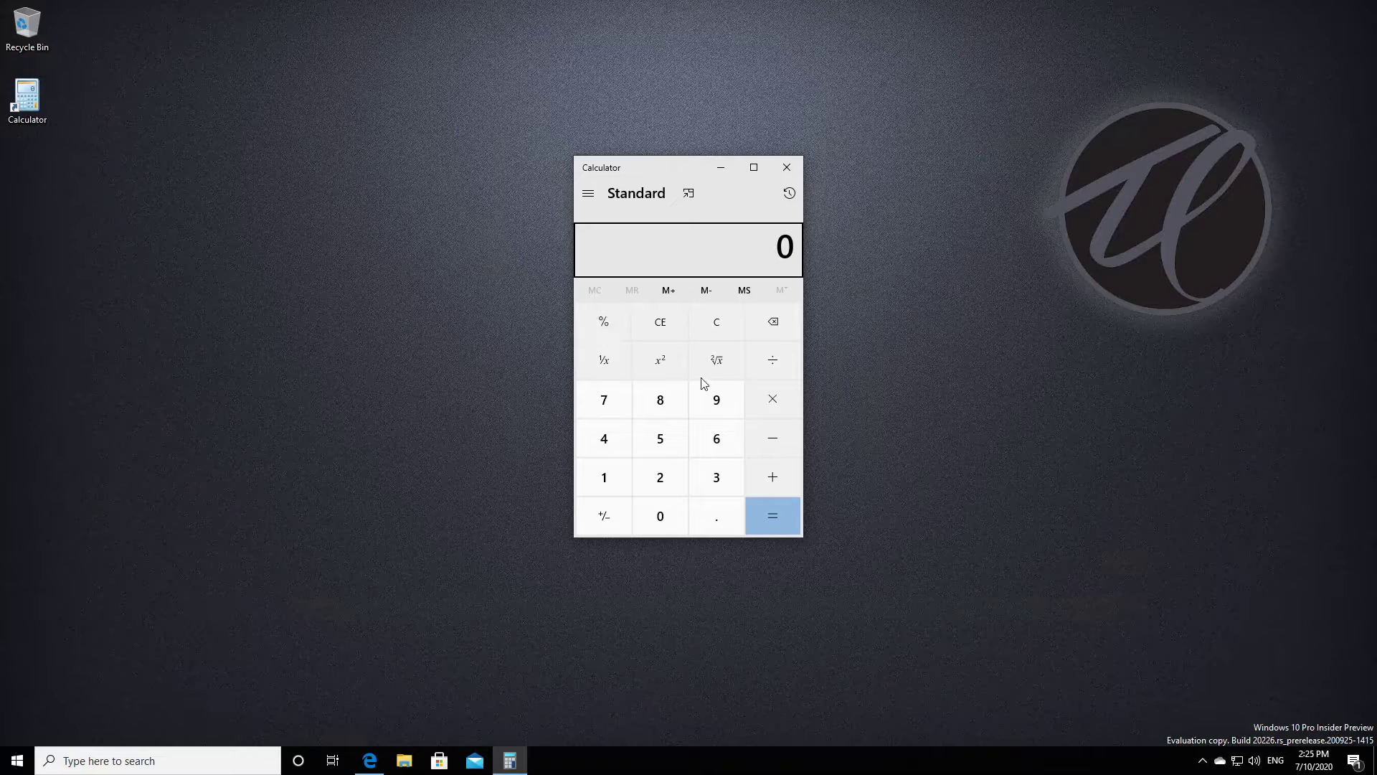
# Widen the calculator window to show the memory list and store the number 9 in memory
pyautogui.moveTo(803, 350); pyautogui.dragTo(1017, 352)
pyautogui.click(921, 202)
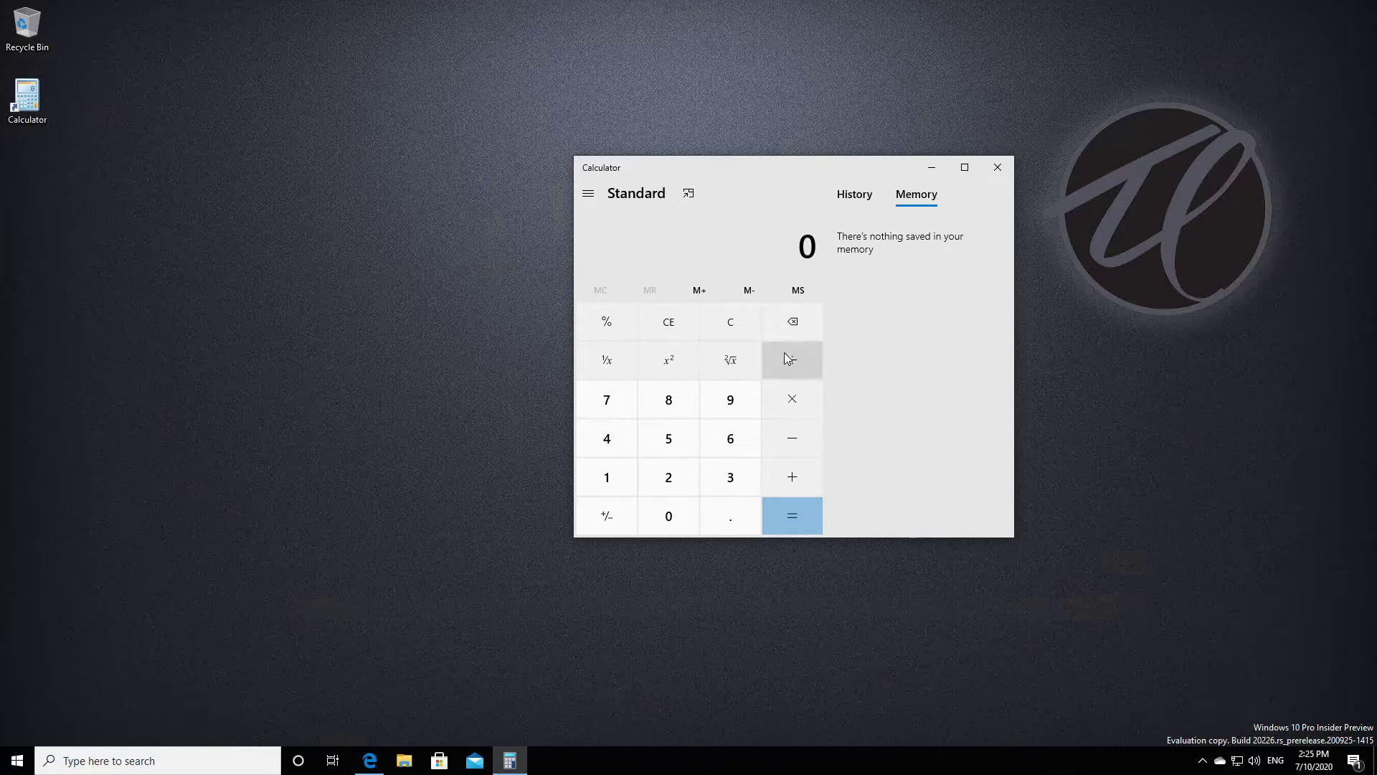
pyautogui.click(735, 402)
pyautogui.hotkey('ctrl', 'm')
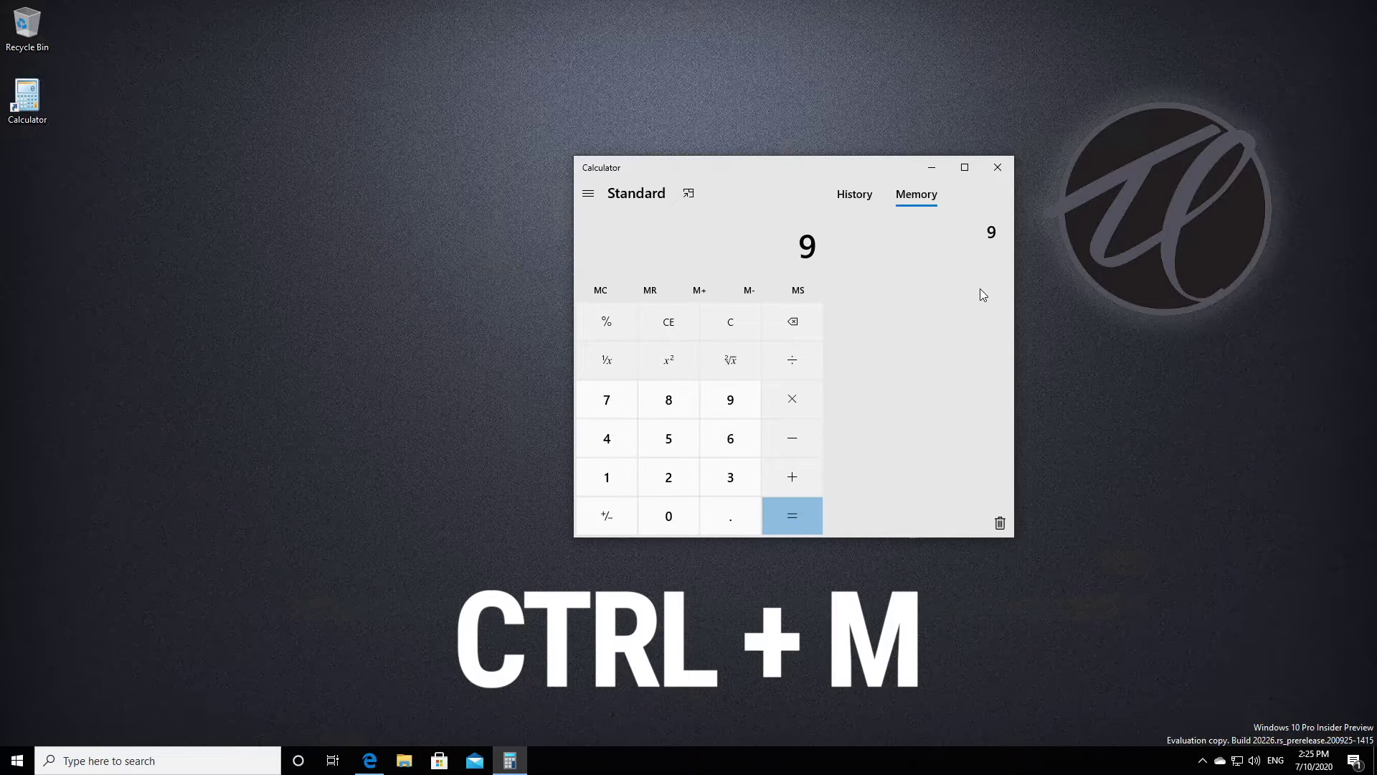
# Enter 5, replace it with the value recalled from memory, and clear the memory
pyautogui.click(661, 442)
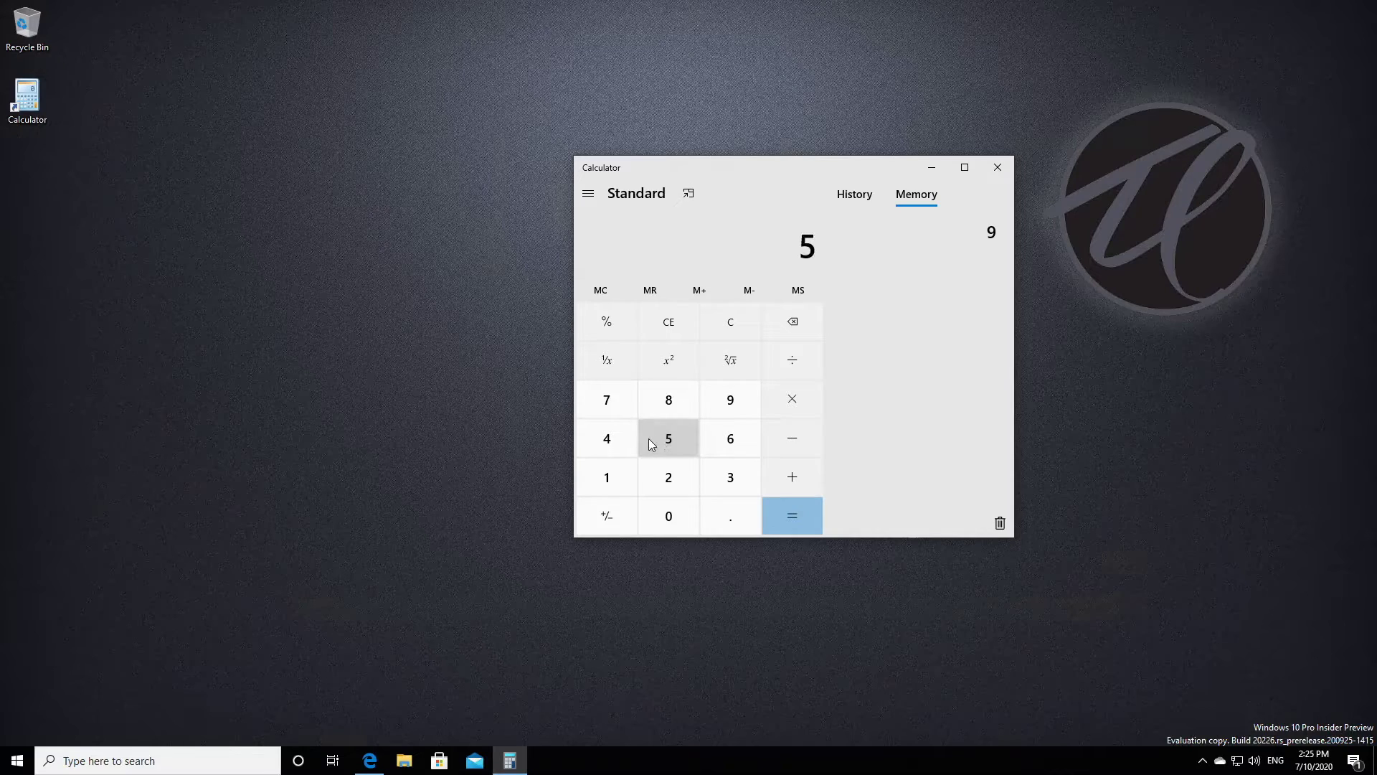
pyautogui.hotkey('ctrl', 'r')
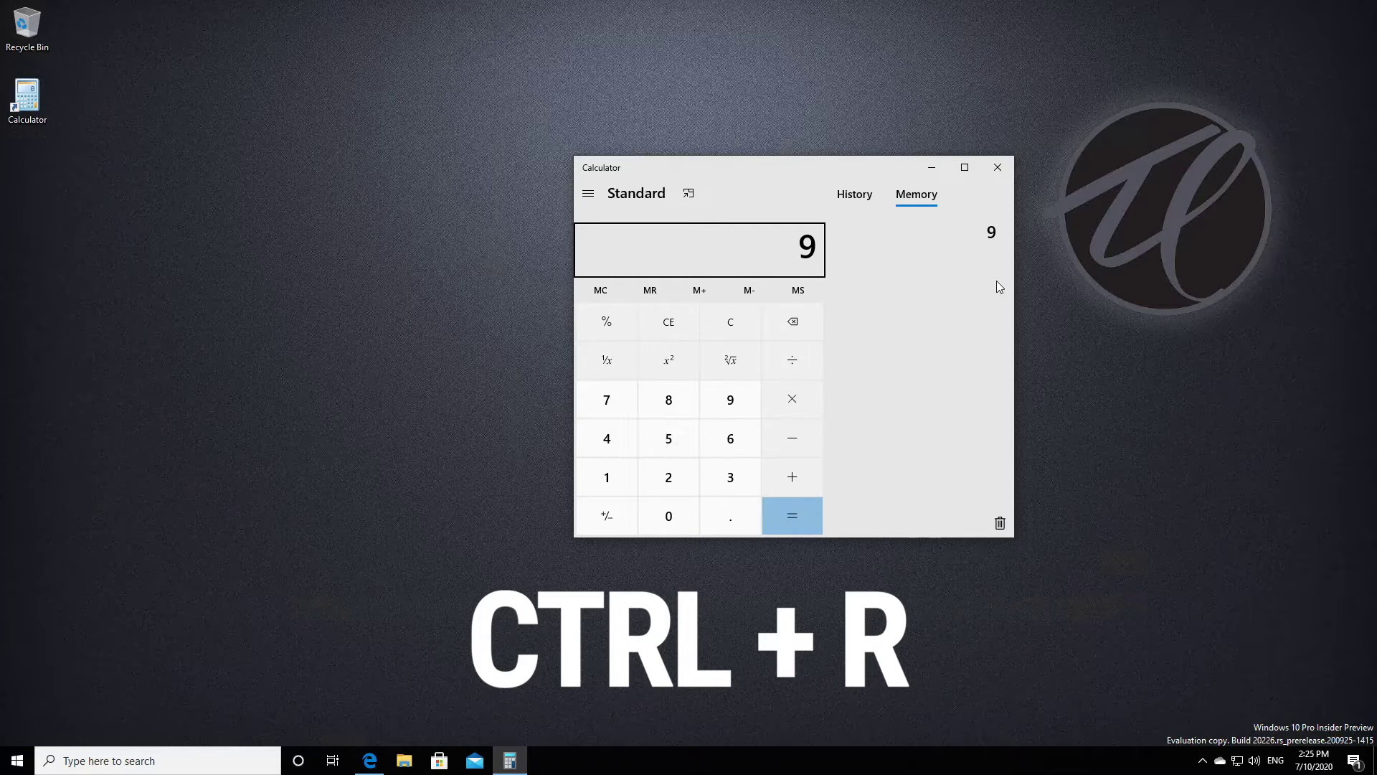
pyautogui.moveTo(995, 263)
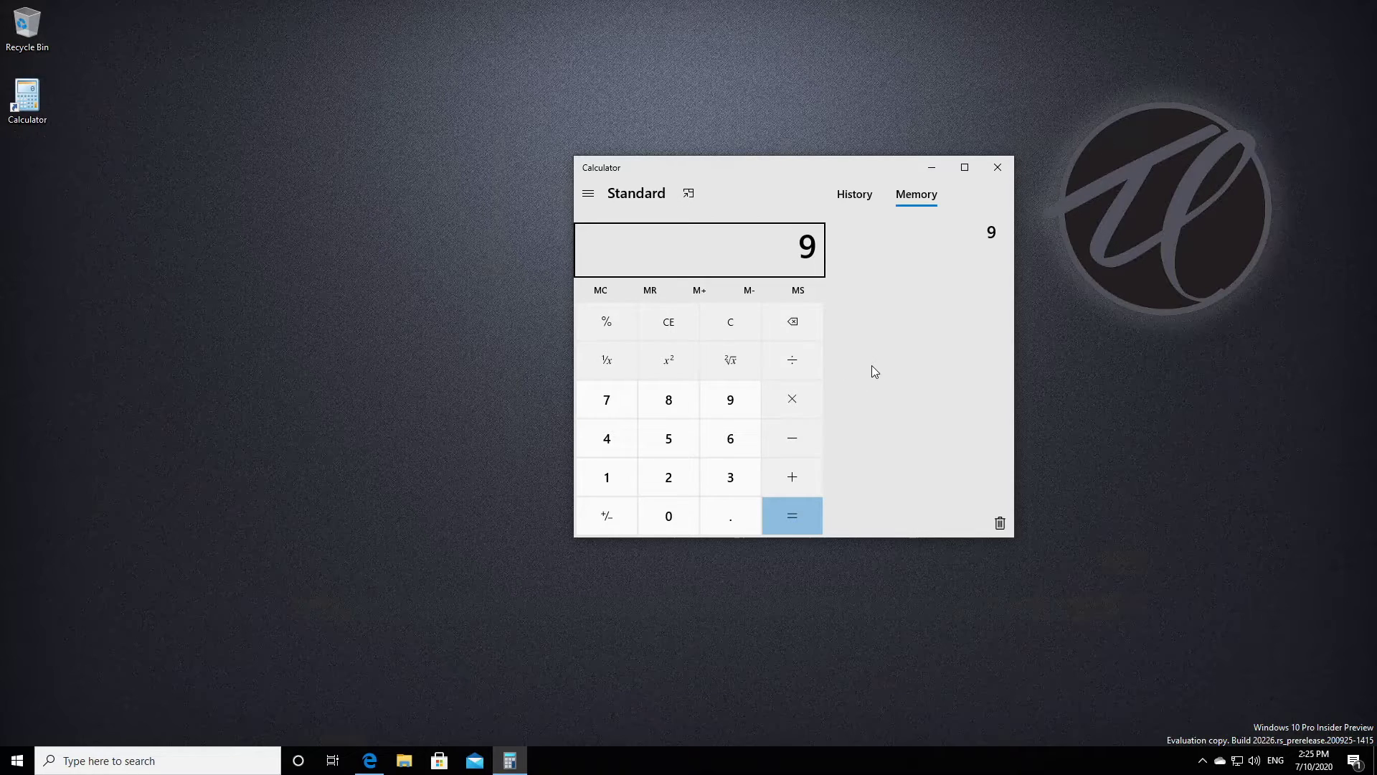
pyautogui.hotkey('ctrl', 'l')
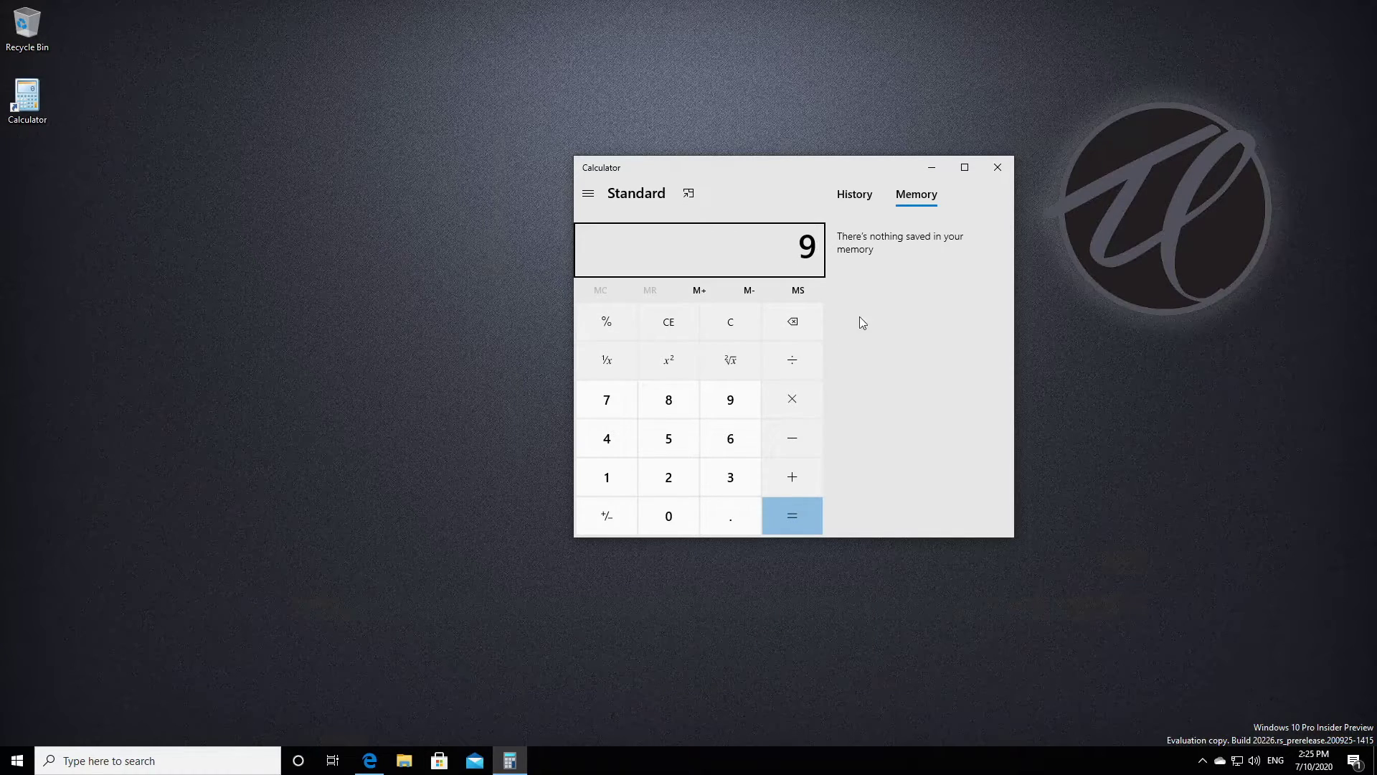
# Negate the displayed 9 four times and take the square root of the result
pyautogui.press('F9')
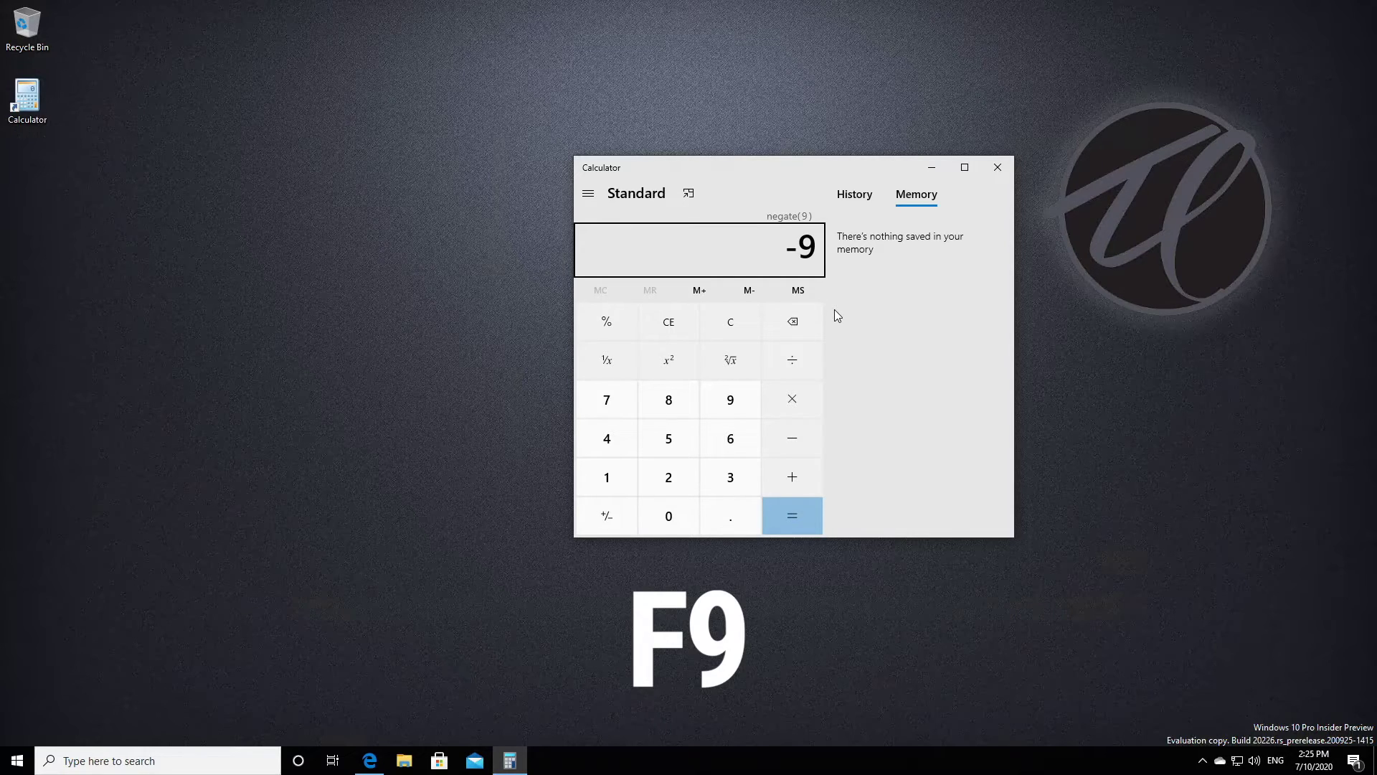
pyautogui.press('F9')
pyautogui.press('F9')
pyautogui.press('F9')
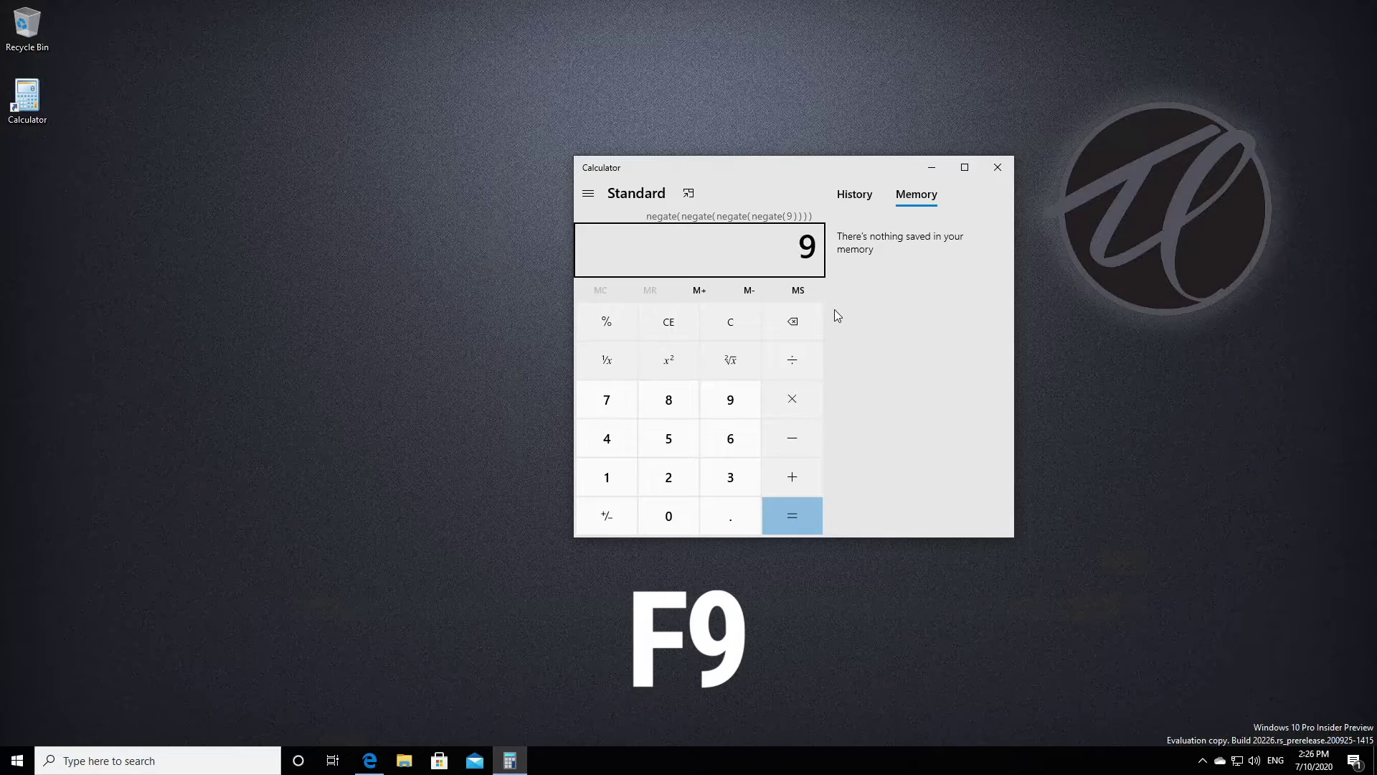
pyautogui.hotkey('shift', '2')
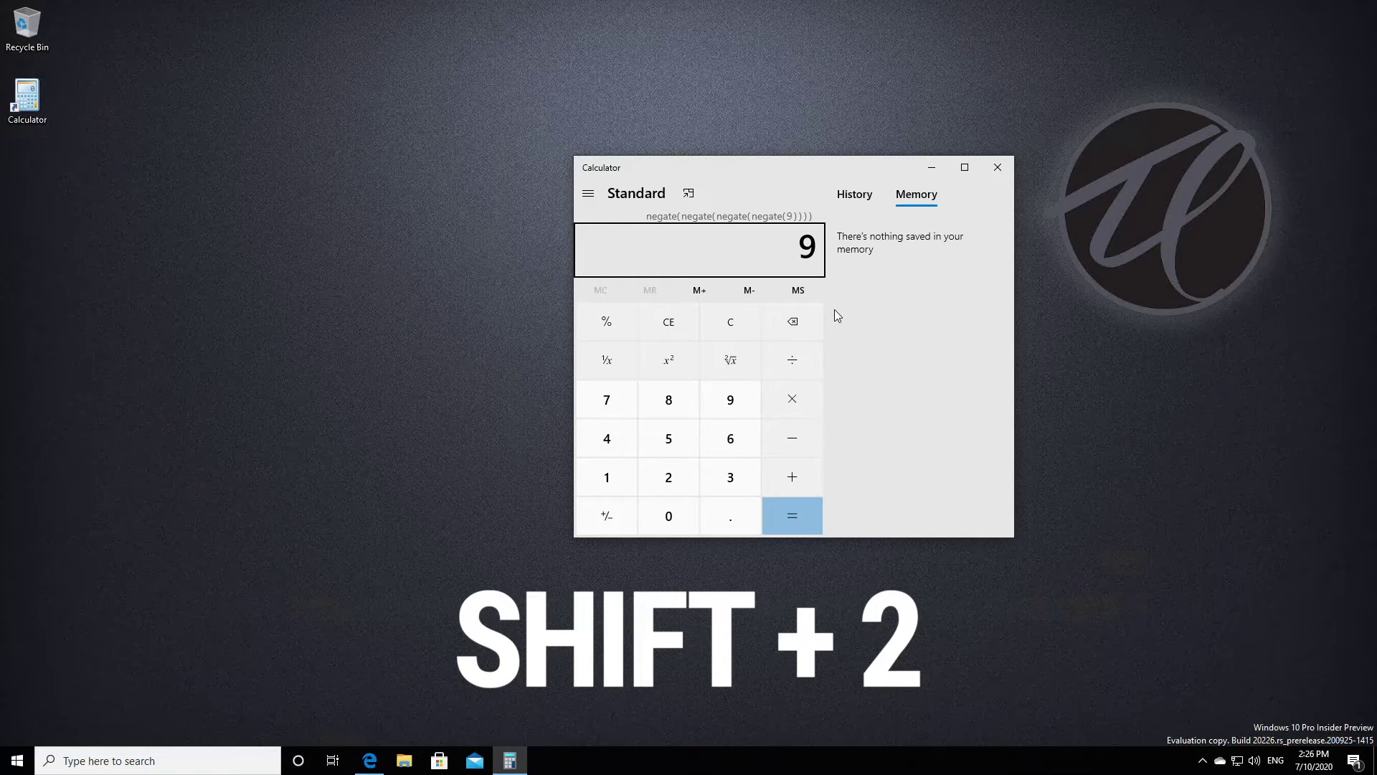
pyautogui.hotkey('shift', '2')
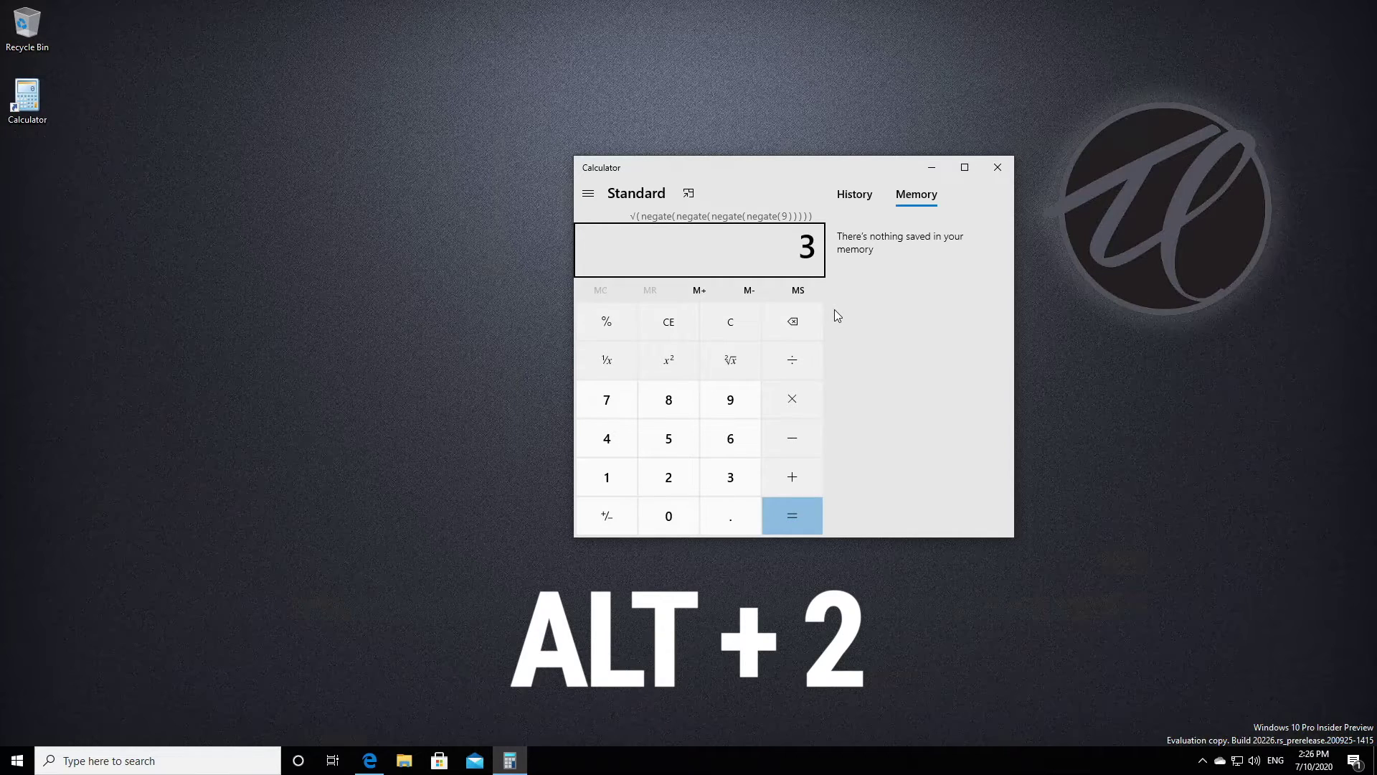
# Switch to Scientific mode and cycle the angle unit from DEG to GRAD
pyautogui.hotkey('alt', '2')
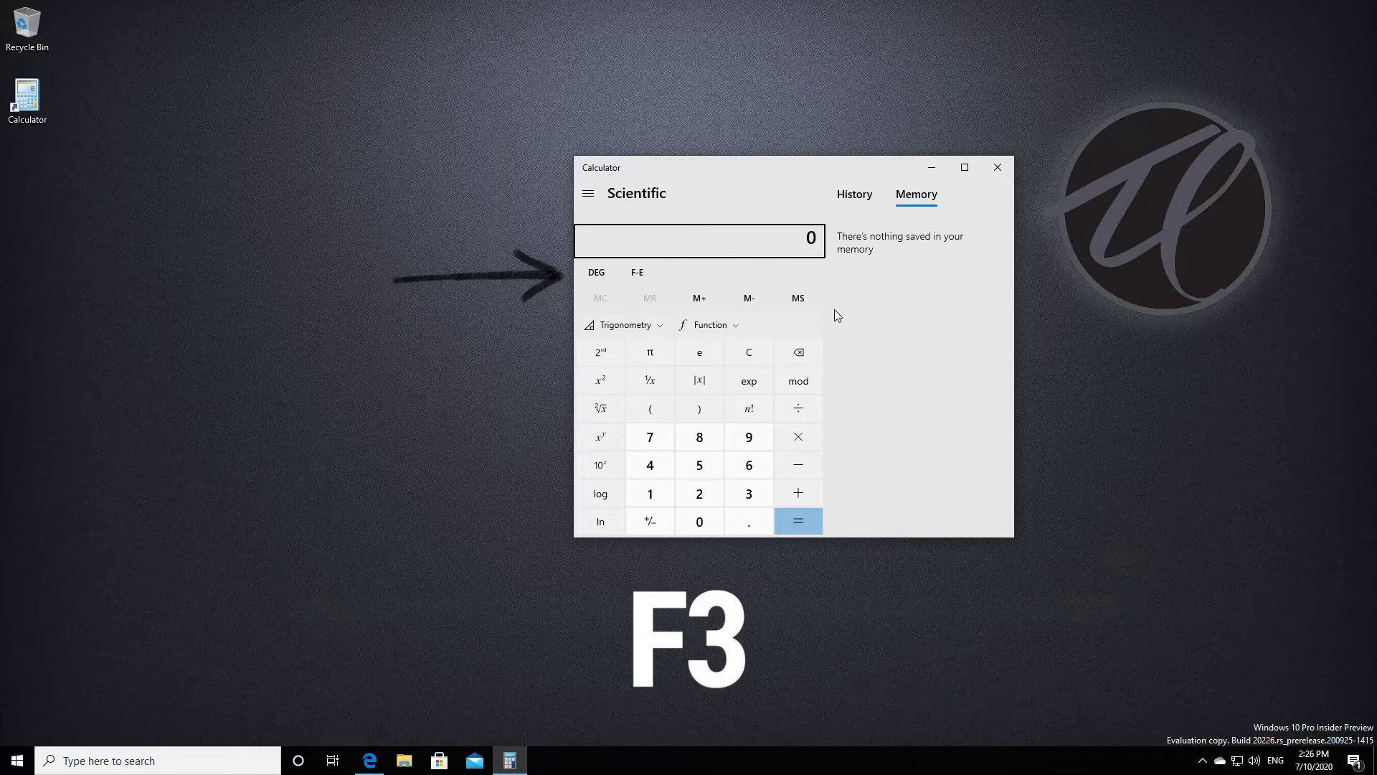
pyautogui.press('F3')
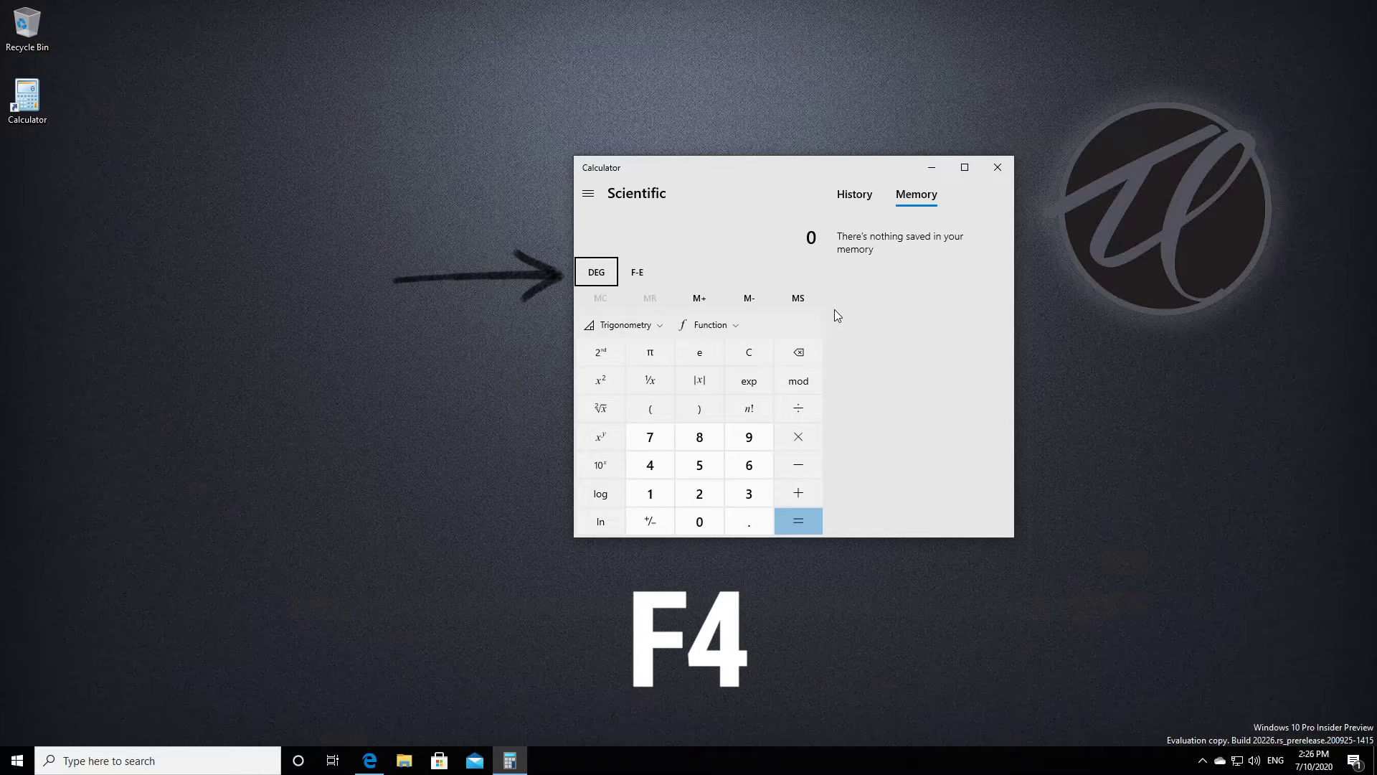
pyautogui.press('F4')
pyautogui.press('F5')
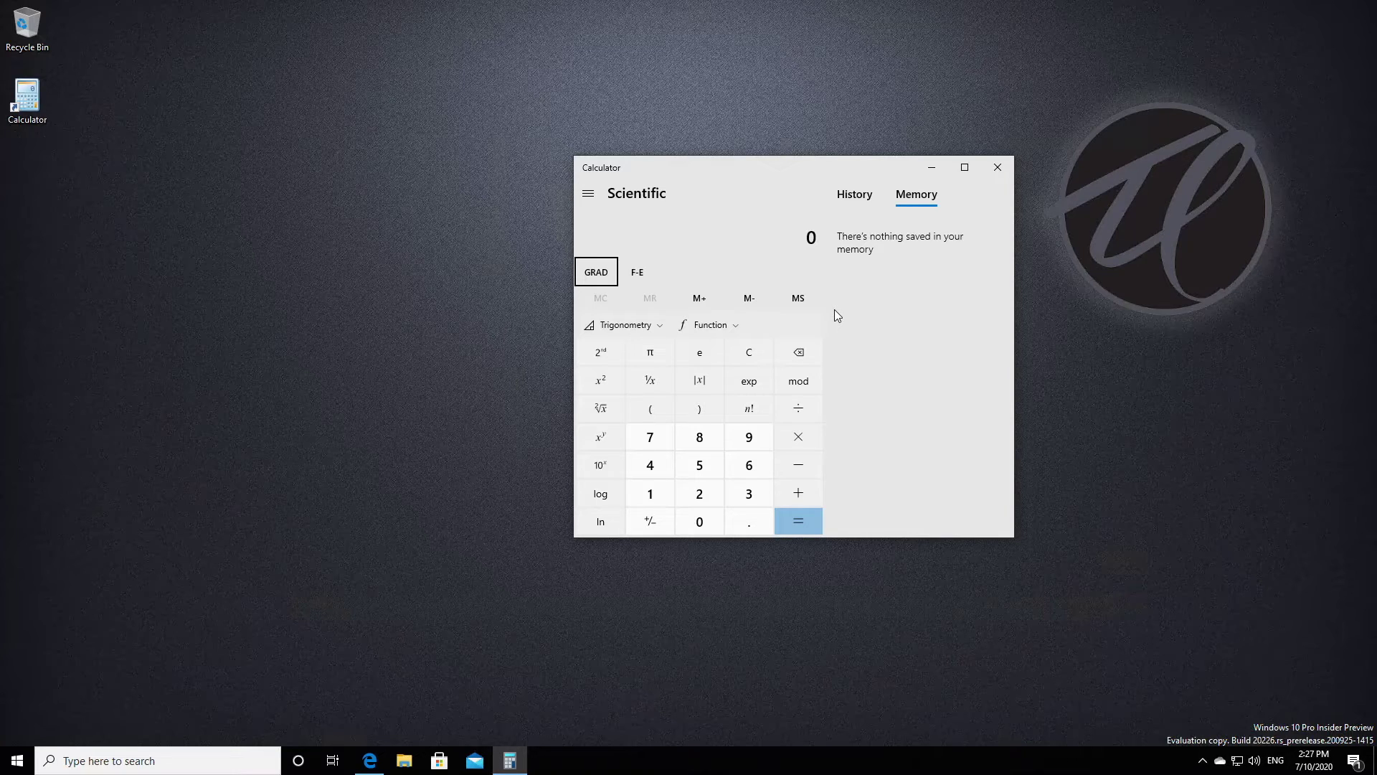
# Look at the Winaero old Calculator download page in the Edge browser and minimize it
pyautogui.click(369, 760)
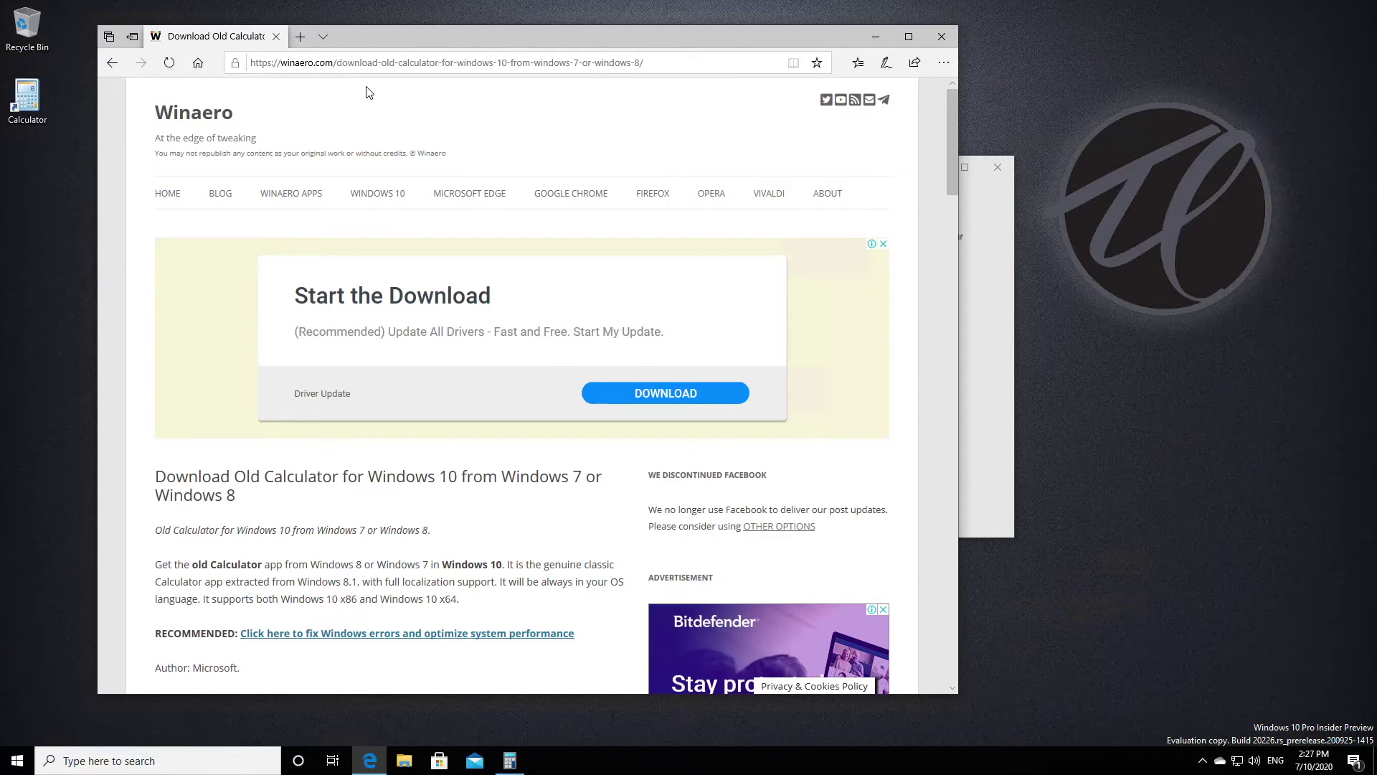
pyautogui.click(876, 37)
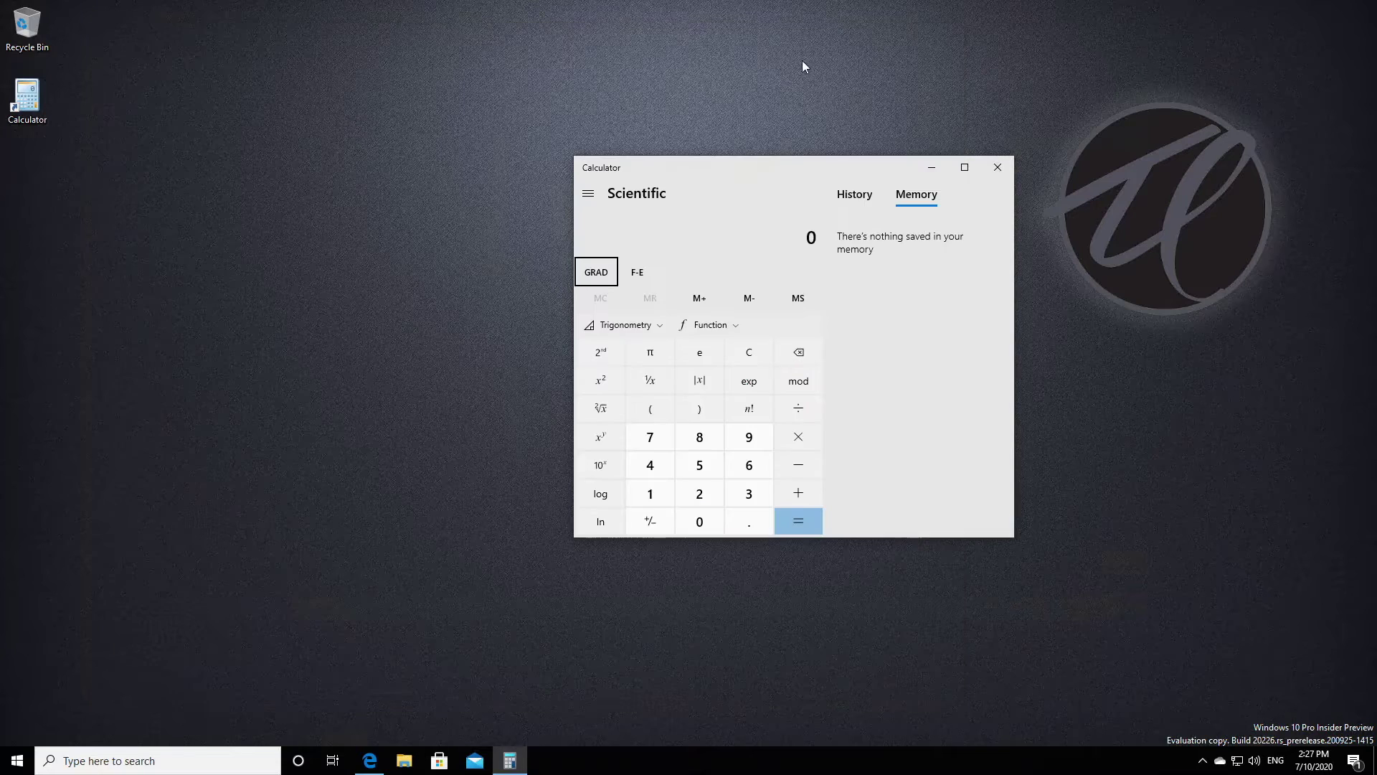
# Launch the classic Calculator from the desktop and open its Mortgage worksheet
pyautogui.doubleClick(26, 97)
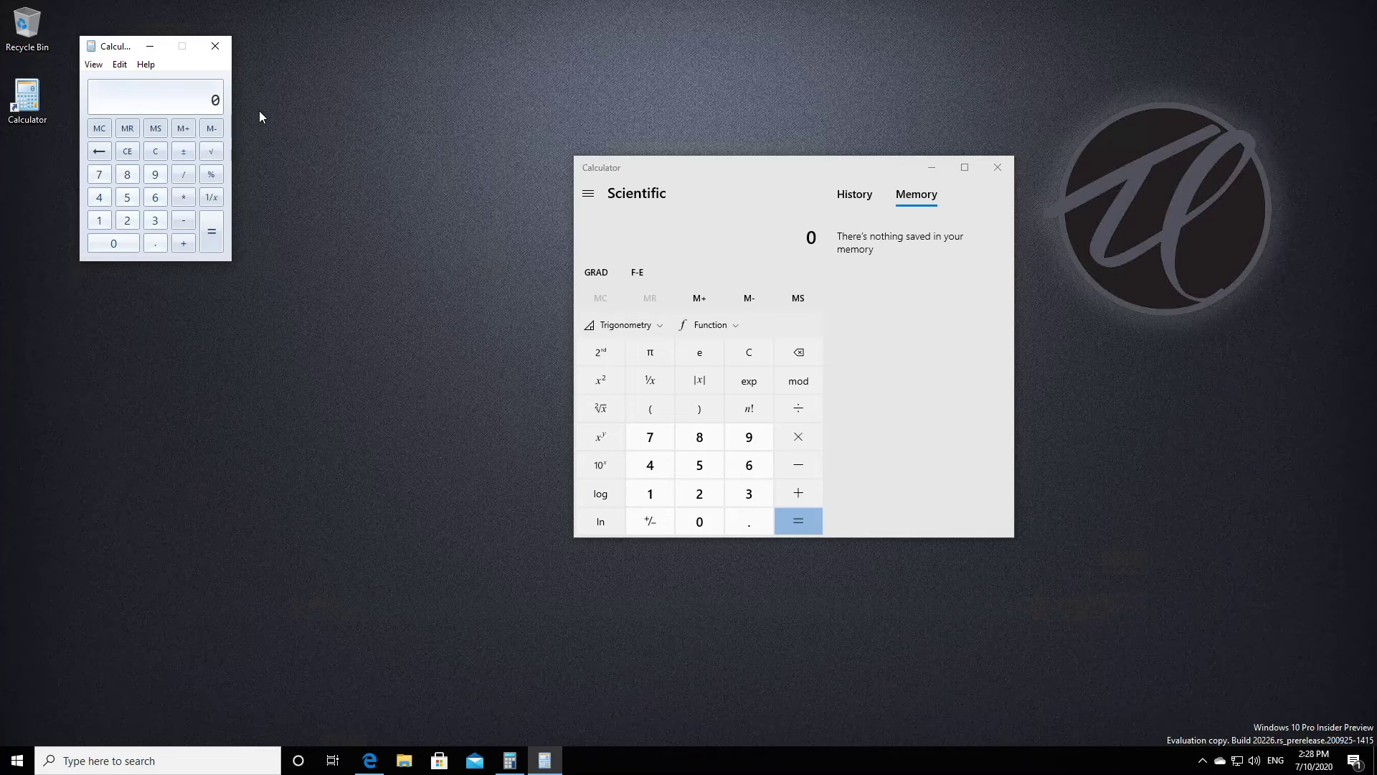
pyautogui.click(94, 64)
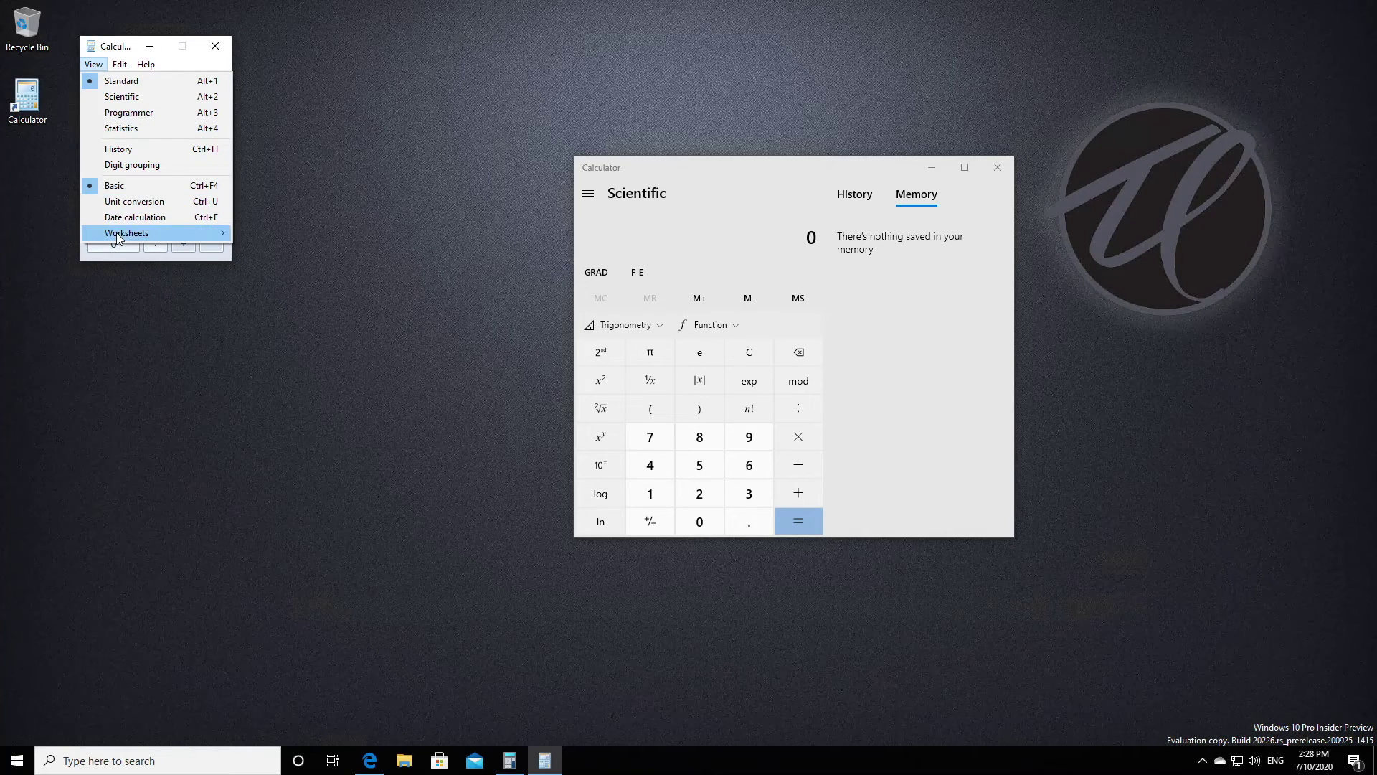
pyautogui.moveTo(159, 237)
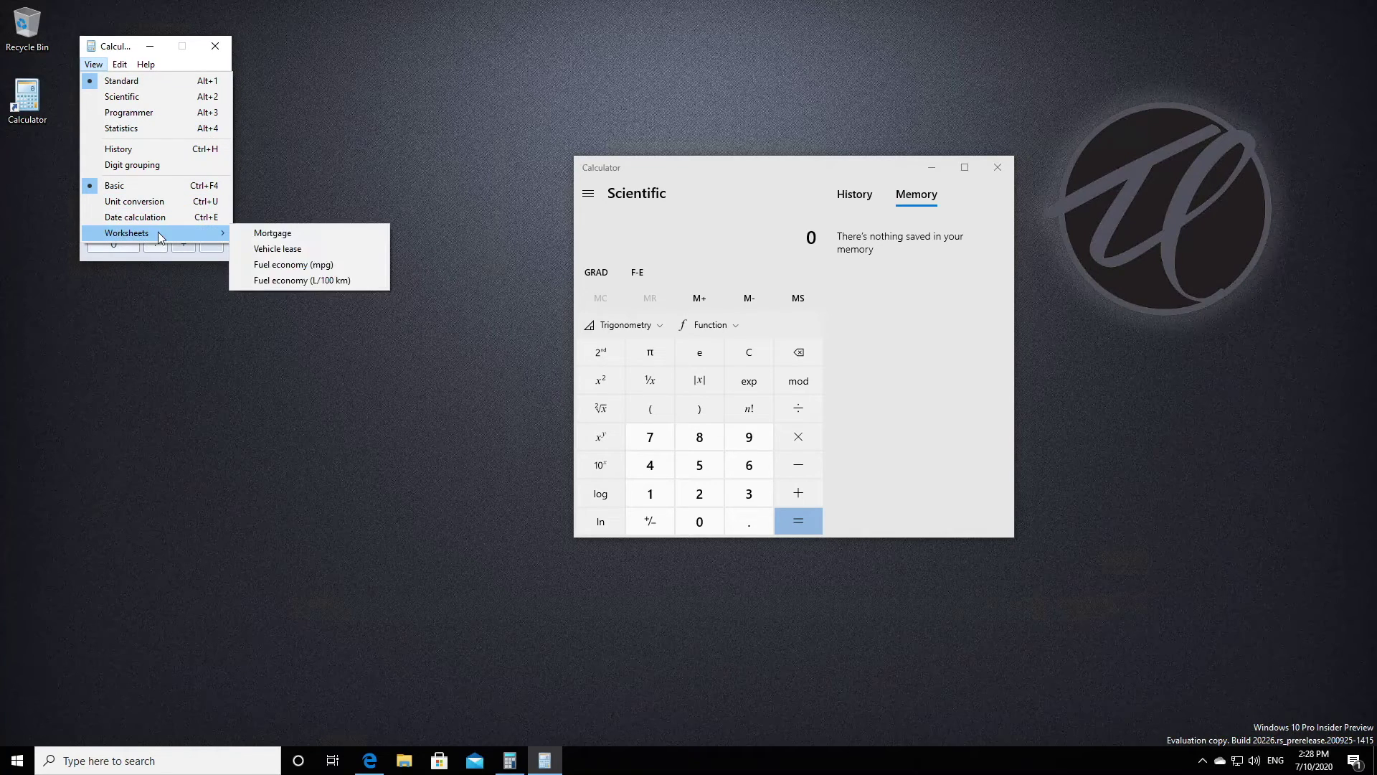
pyautogui.click(360, 235)
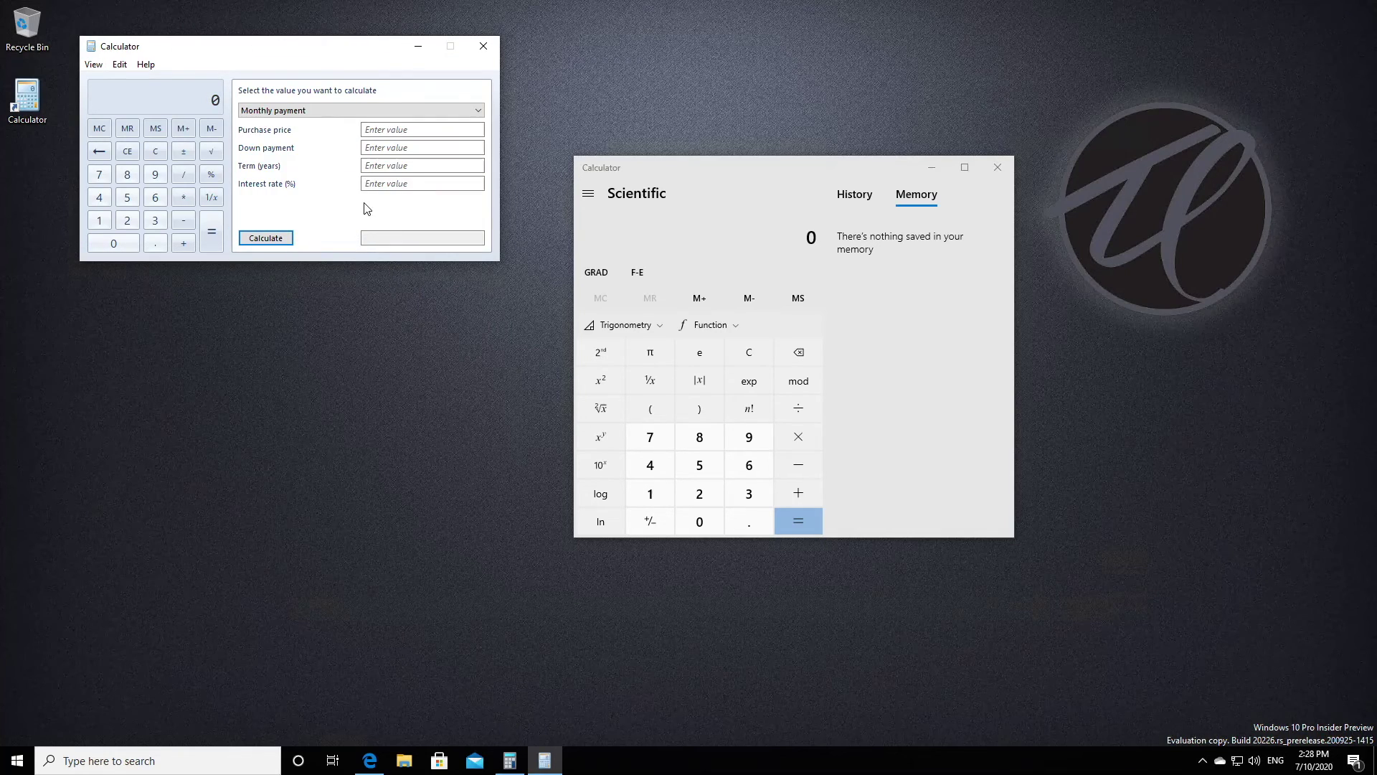